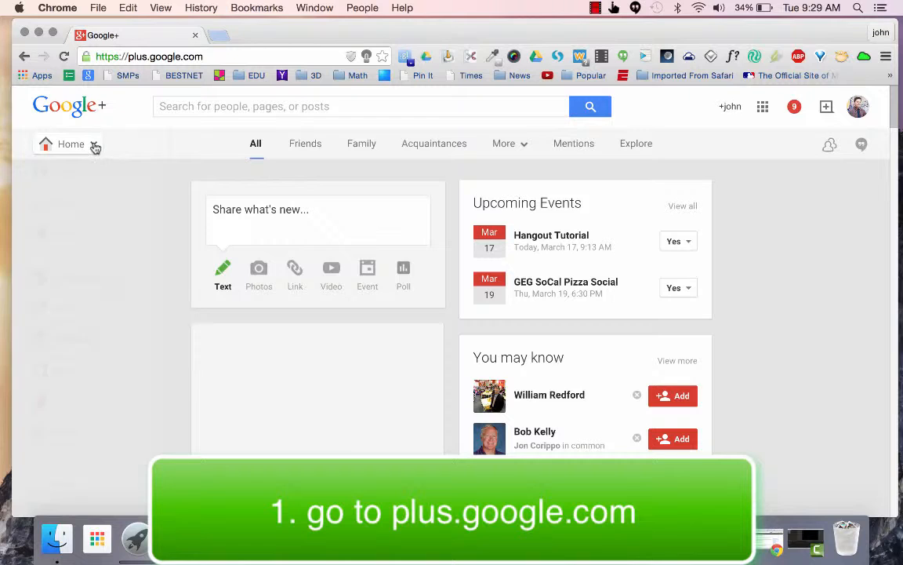
Open the Hangouts On Air section of Google+ Hangouts and hide the conversation list.
{"action": "mouse_move", "coordinate": [92, 149]}
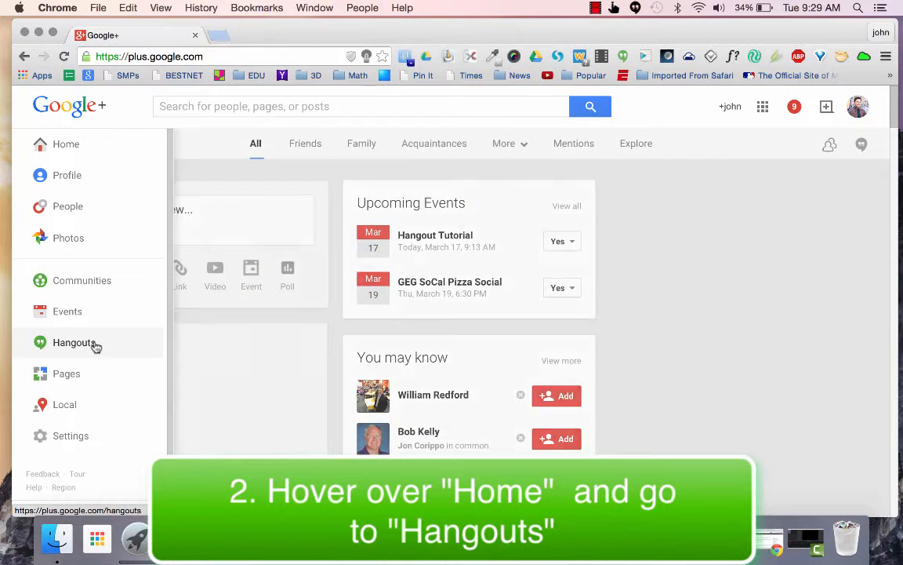
{"action": "left_click", "coordinate": [95, 345]}
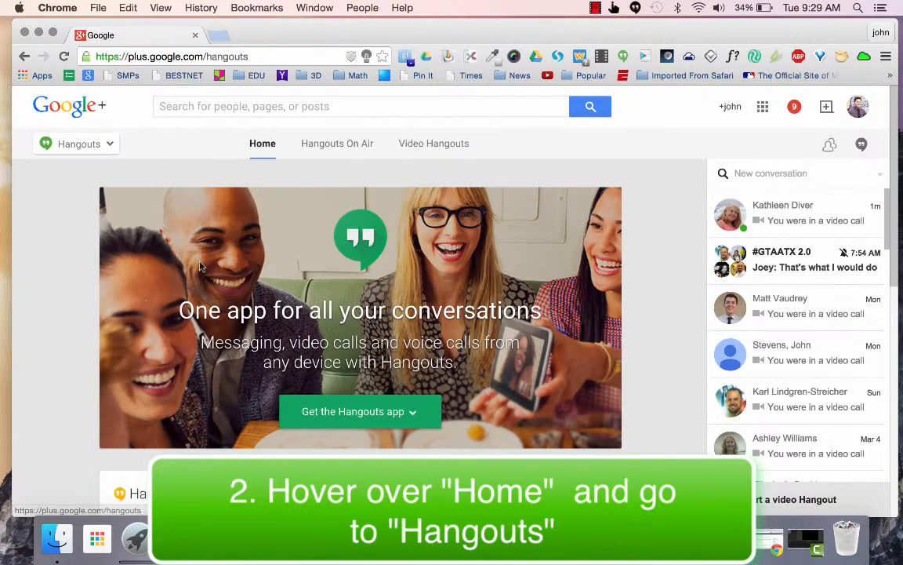
{"action": "left_click", "coordinate": [329, 147]}
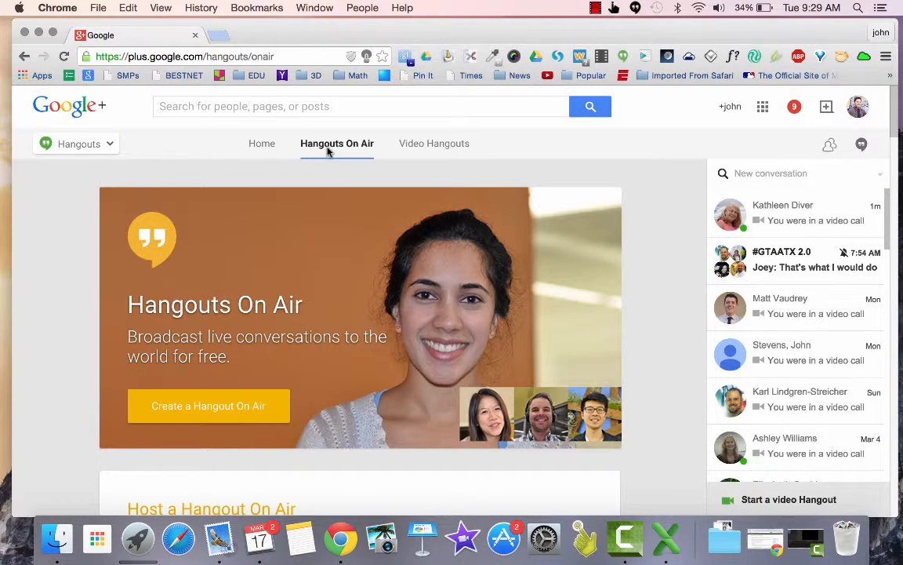
{"action": "left_click", "coordinate": [863, 147]}
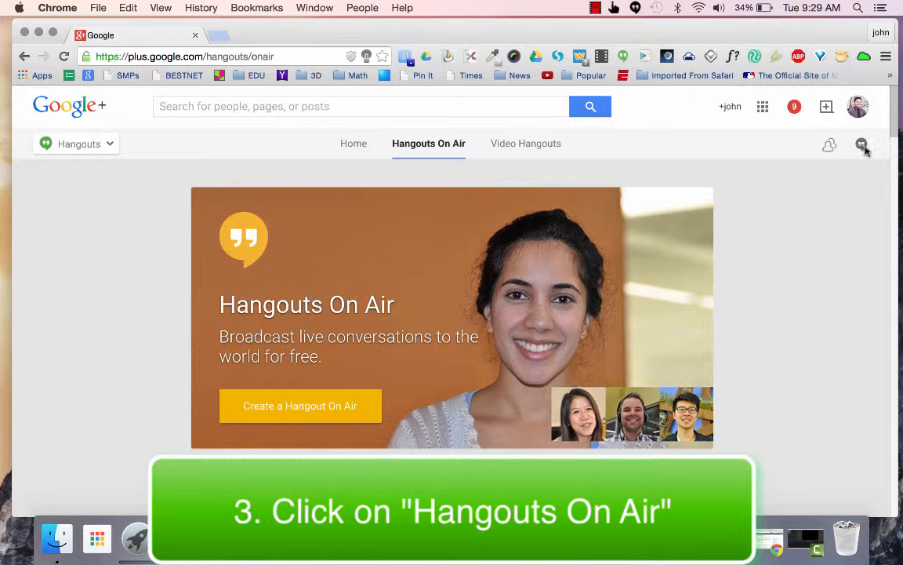
{"action": "right_click", "coordinate": [862, 145]}
{"action": "left_click", "coordinate": [881, 184]}
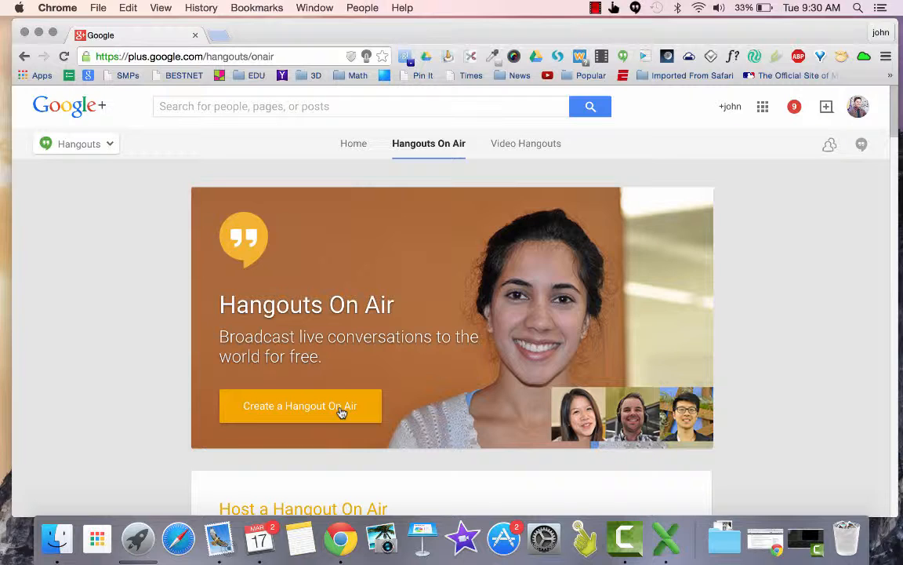
Create a new Hangout On Air and name it "How To Set Up A Google Hangout On Air".
{"action": "left_click", "coordinate": [330, 408]}
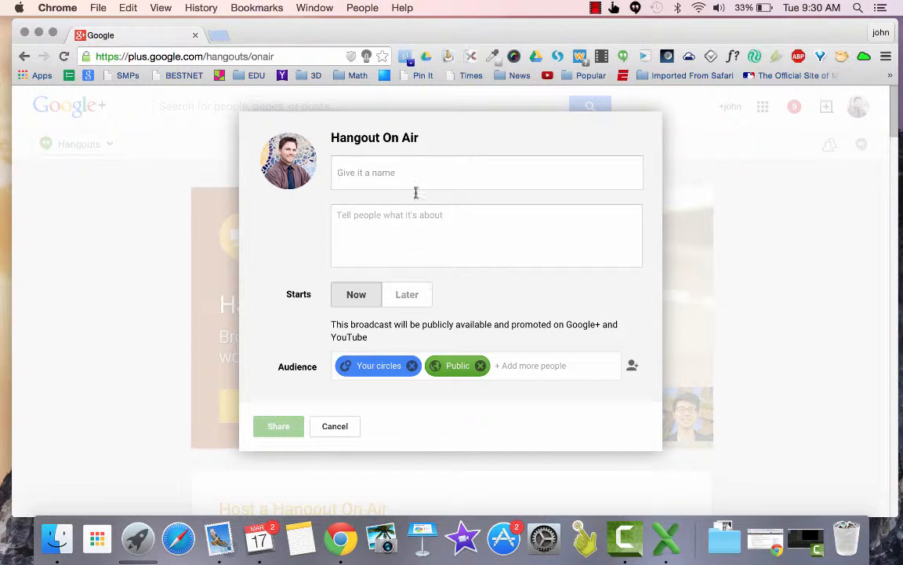
{"action": "left_click", "coordinate": [394, 179]}
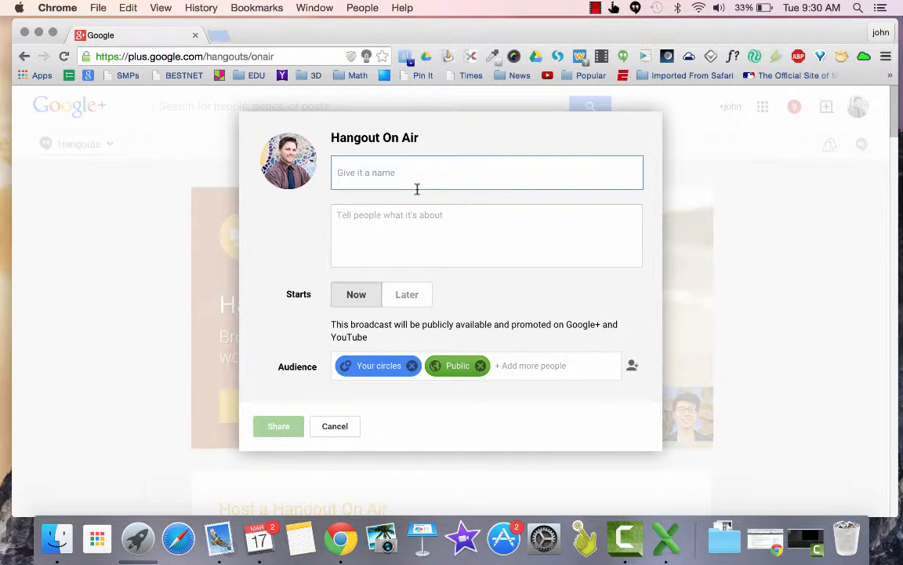
{"action": "type", "text": "How to "}
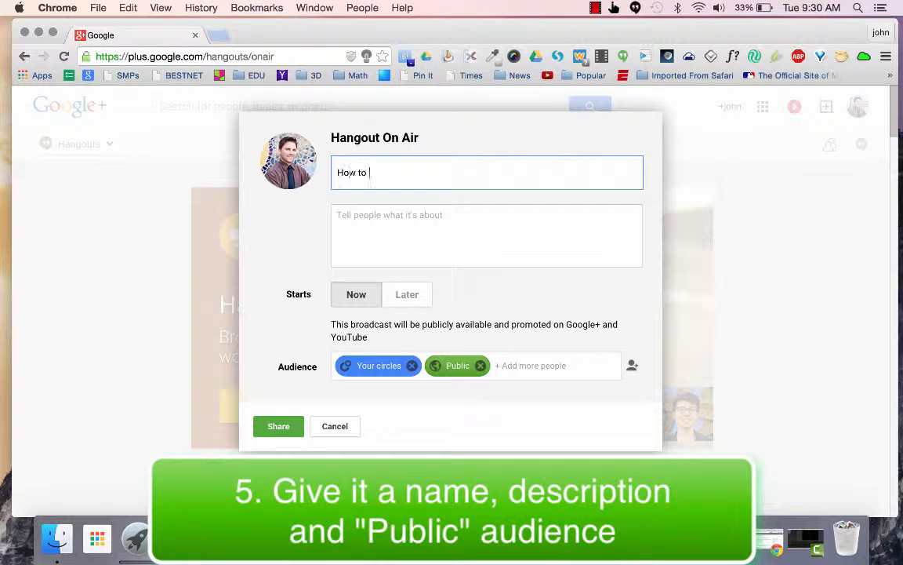
{"action": "type", "text": "Set Up A Google Hangou"}
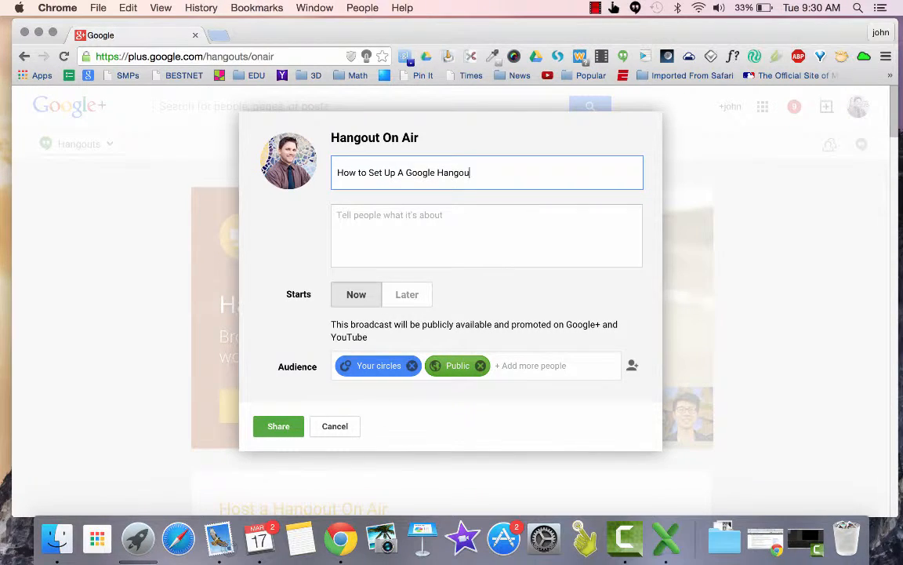
{"action": "type", "text": "t On Air"}
{"action": "left_click", "coordinate": [374, 238]}
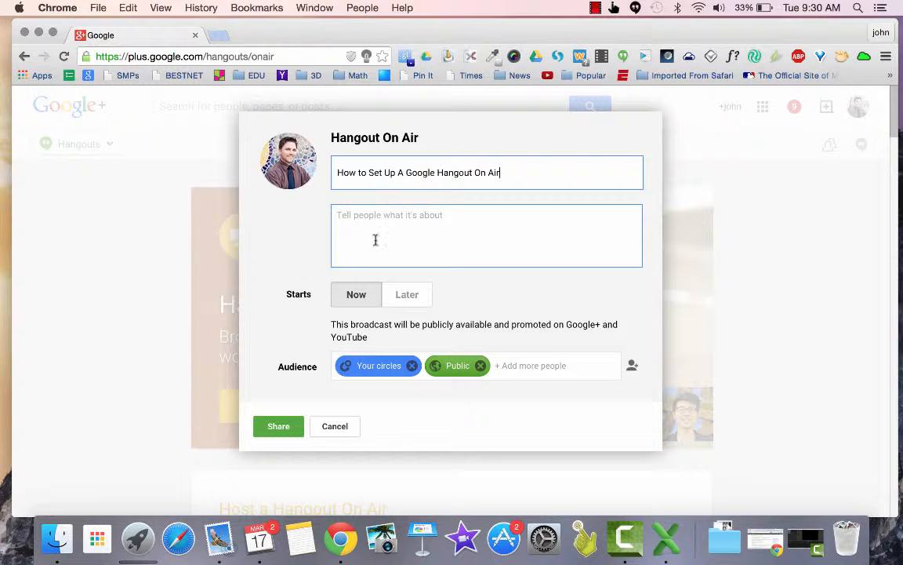
{"action": "left_click", "coordinate": [362, 172]}
{"action": "key", "text": "BackSpace"}
{"action": "type", "text": "T"}
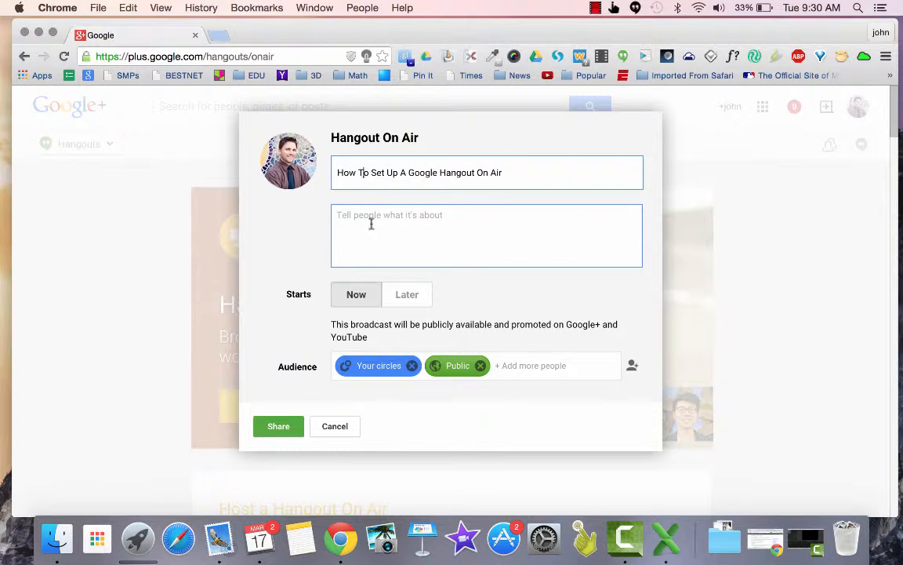
Enter "This is just a sample" as the description of the Hangout On Air.
{"action": "left_click", "coordinate": [387, 232]}
{"action": "type", "text": "This is "}
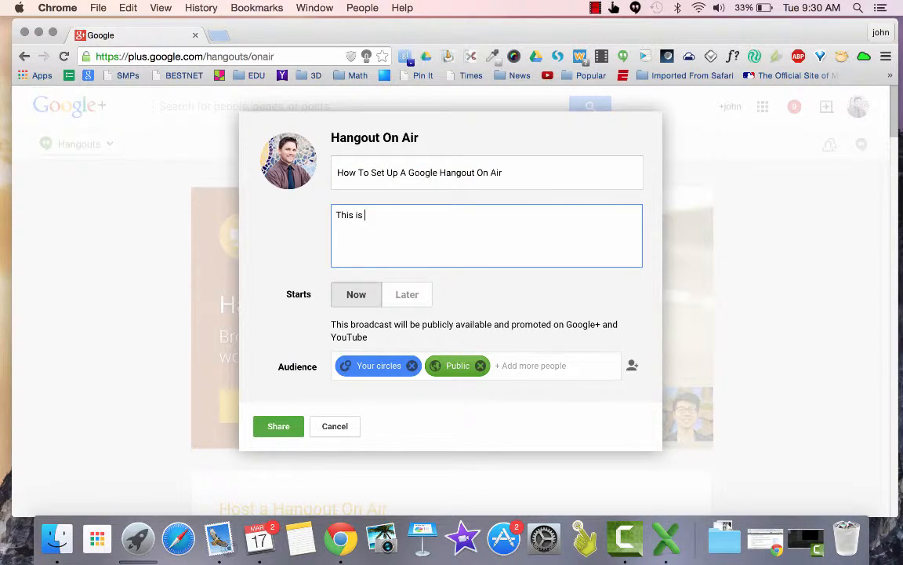
{"action": "type", "text": "just a sample"}
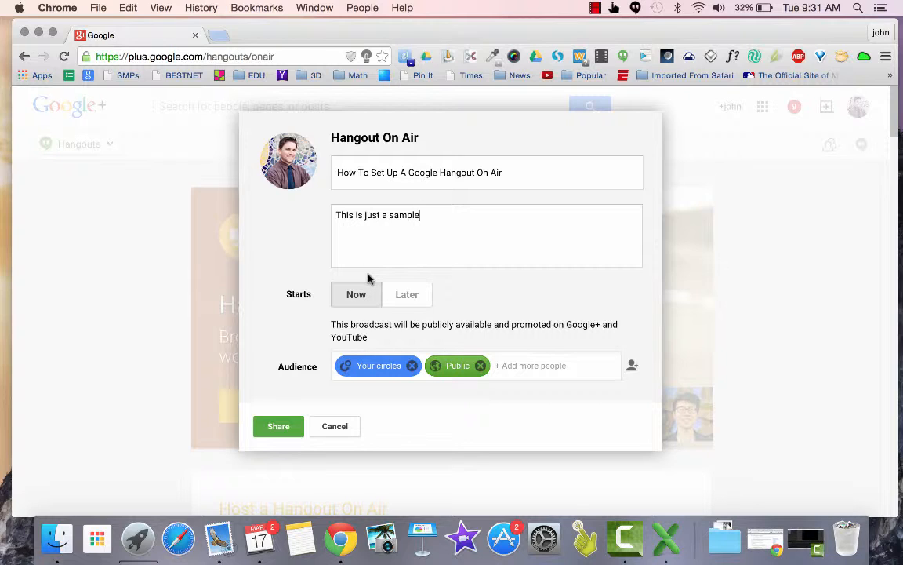
Try scheduling the broadcast for 5:00 PM with a duration of 0:45, and return its start to Now.
{"action": "left_click", "coordinate": [418, 304]}
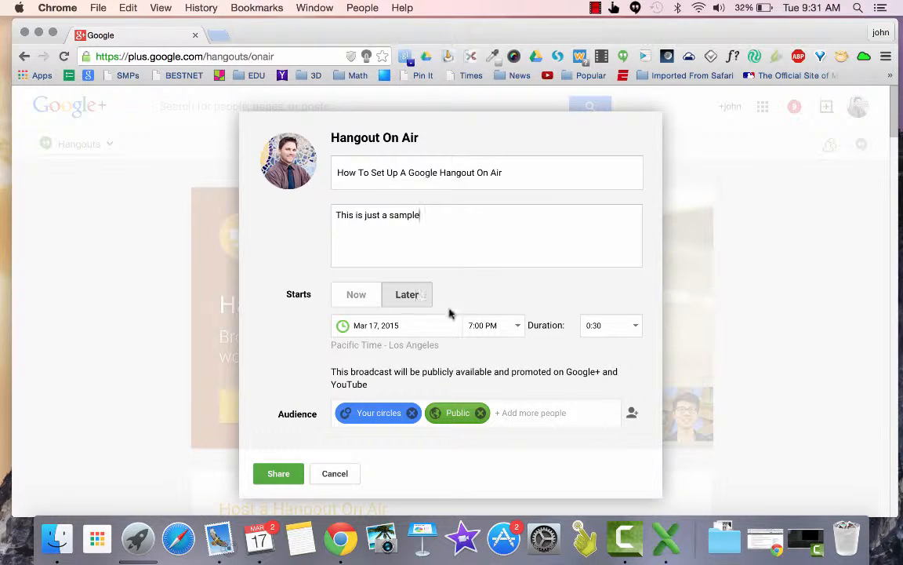
{"action": "left_click", "coordinate": [488, 324]}
{"action": "left_click", "coordinate": [517, 324]}
{"action": "left_click", "coordinate": [493, 415]}
{"action": "left_click", "coordinate": [600, 325]}
{"action": "key", "text": "BackSpace"}
{"action": "key", "text": "BackSpace"}
{"action": "type", "text": "45"}
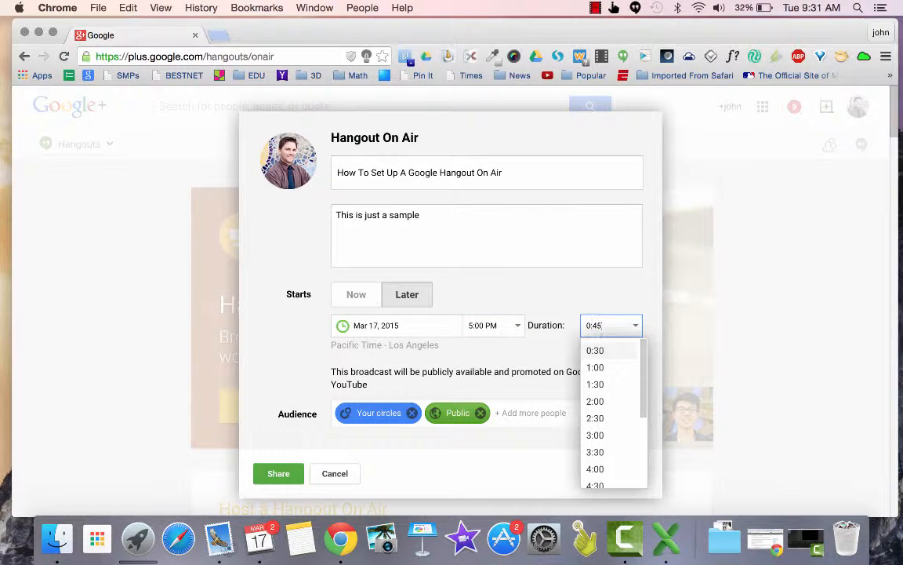
{"action": "key", "text": "Tab"}
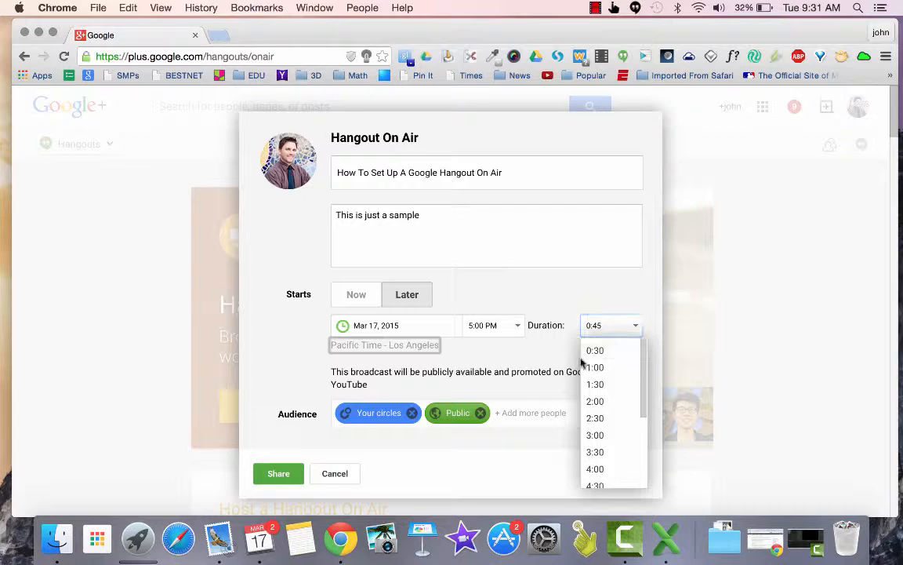
{"action": "left_click", "coordinate": [530, 357]}
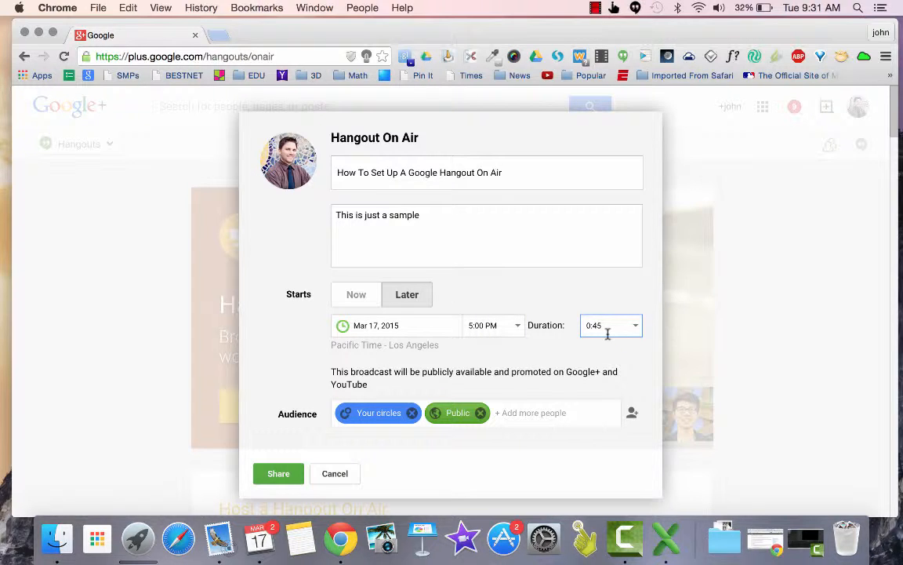
{"action": "left_click", "coordinate": [364, 296]}
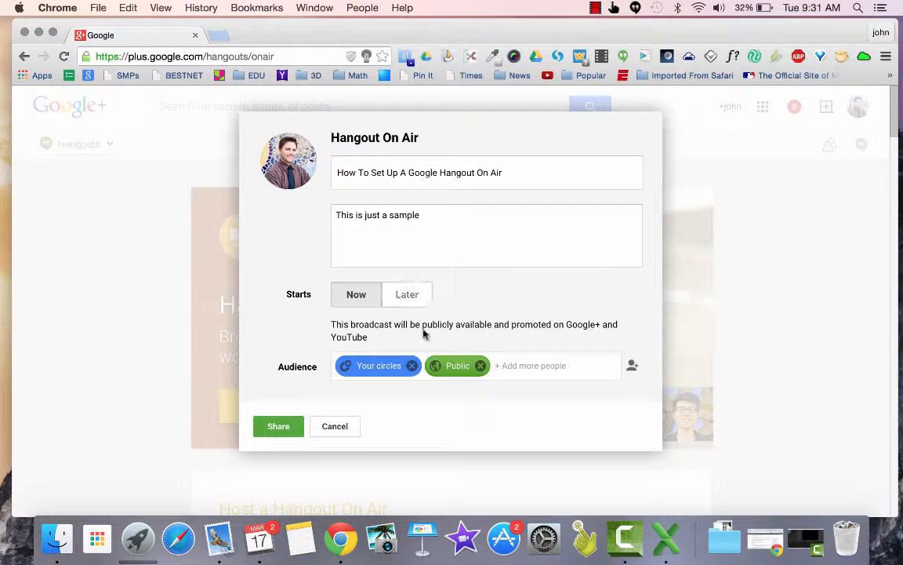
Remove Your circles from the audience so that only Public remains, and share the Hangout On Air.
{"action": "mouse_move", "coordinate": [412, 367]}
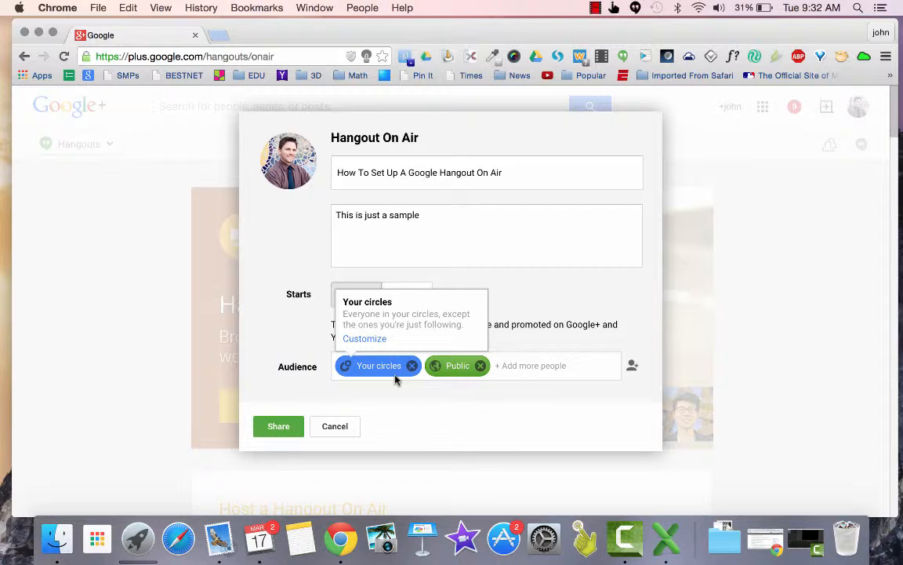
{"action": "left_click", "coordinate": [412, 365]}
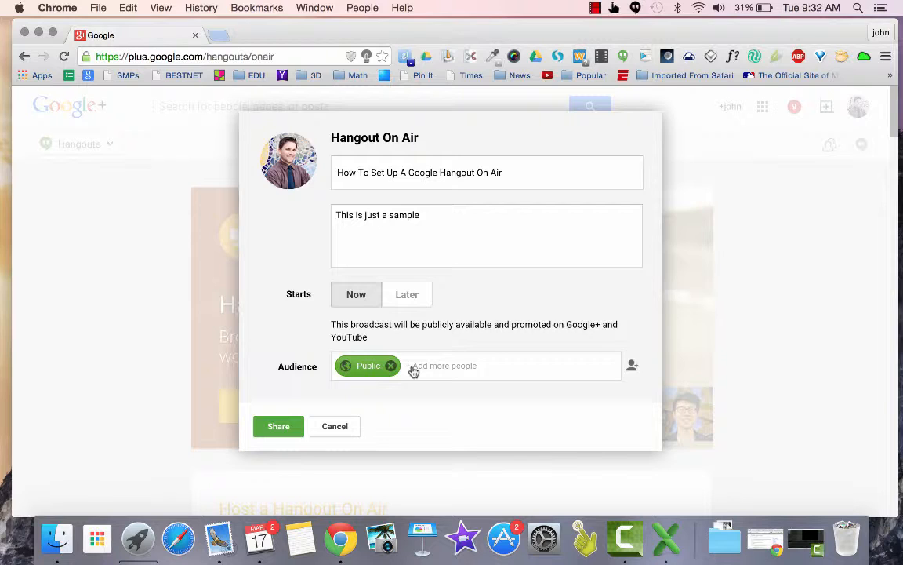
{"action": "left_click", "coordinate": [273, 435]}
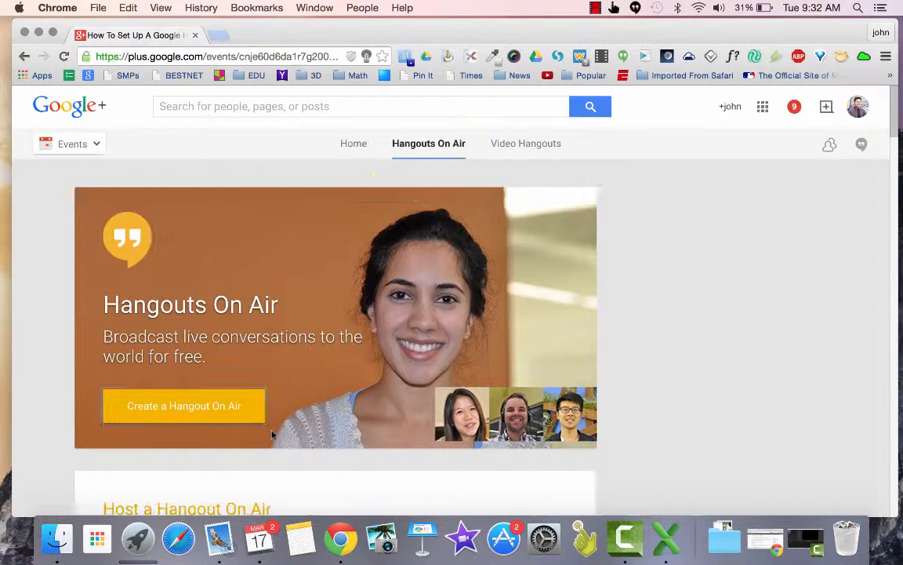
Examine the new event page, including its video player controls, details, links and viewers.
{"action": "scroll", "coordinate": [272, 434], "scroll_direction": "down", "scroll_amount": 3}
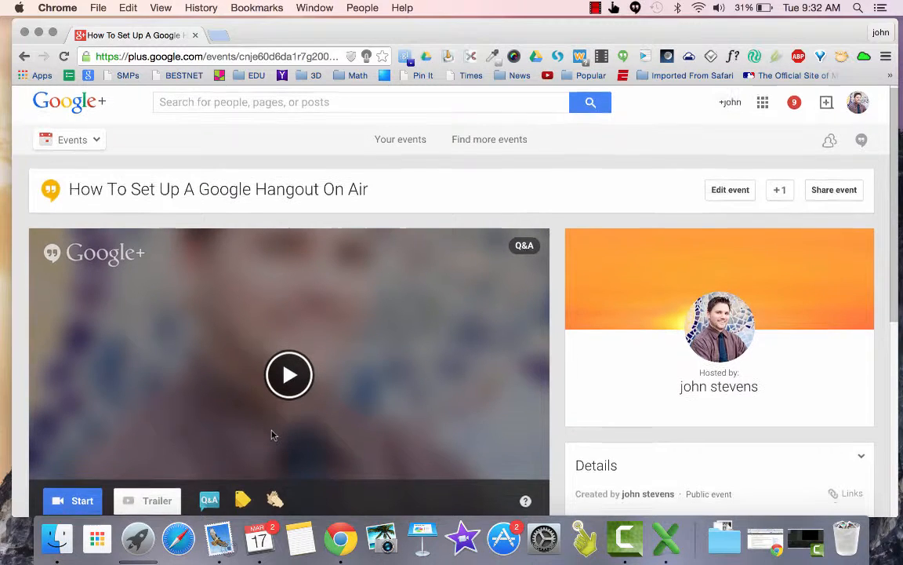
{"action": "scroll", "coordinate": [272, 434], "scroll_direction": "down", "scroll_amount": 4}
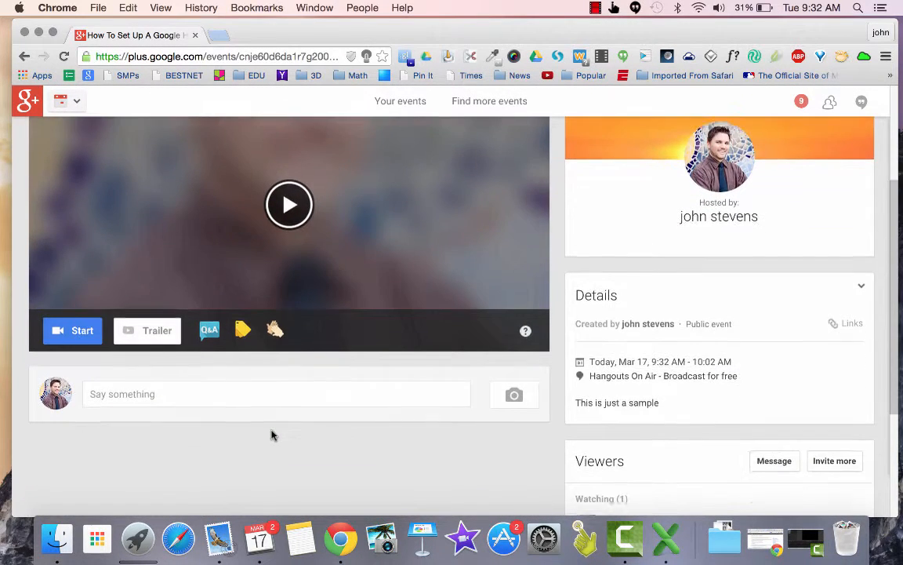
{"action": "scroll", "coordinate": [272, 435], "scroll_direction": "up", "scroll_amount": 5}
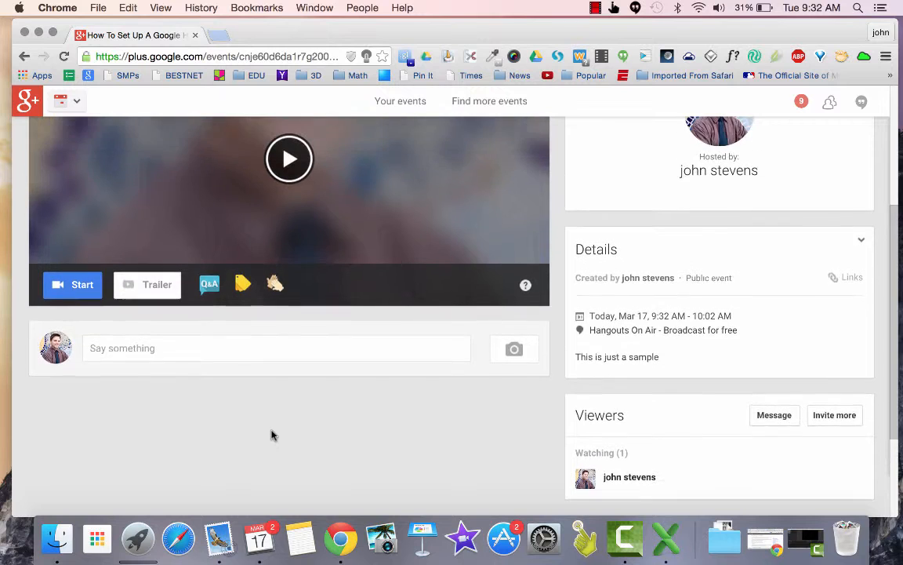
{"action": "scroll", "coordinate": [272, 434], "scroll_direction": "down", "scroll_amount": 1}
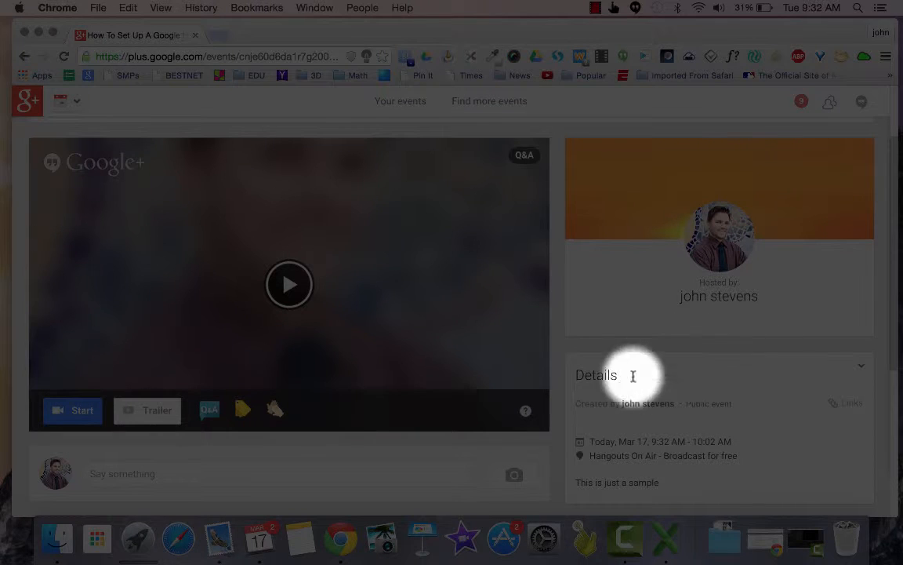
{"action": "scroll", "coordinate": [716, 424], "scroll_direction": "down", "scroll_amount": 1}
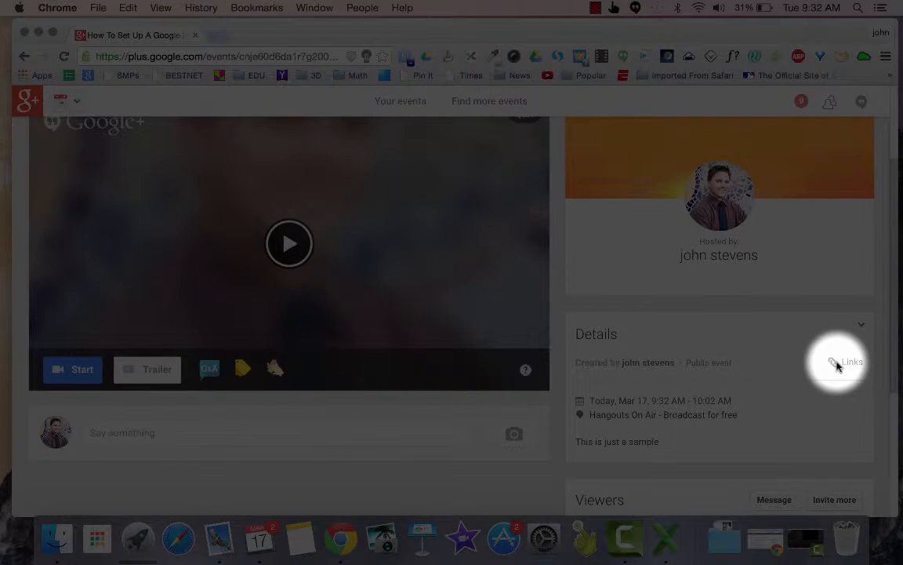
{"action": "scroll", "coordinate": [772, 380], "scroll_direction": "down", "scroll_amount": 2}
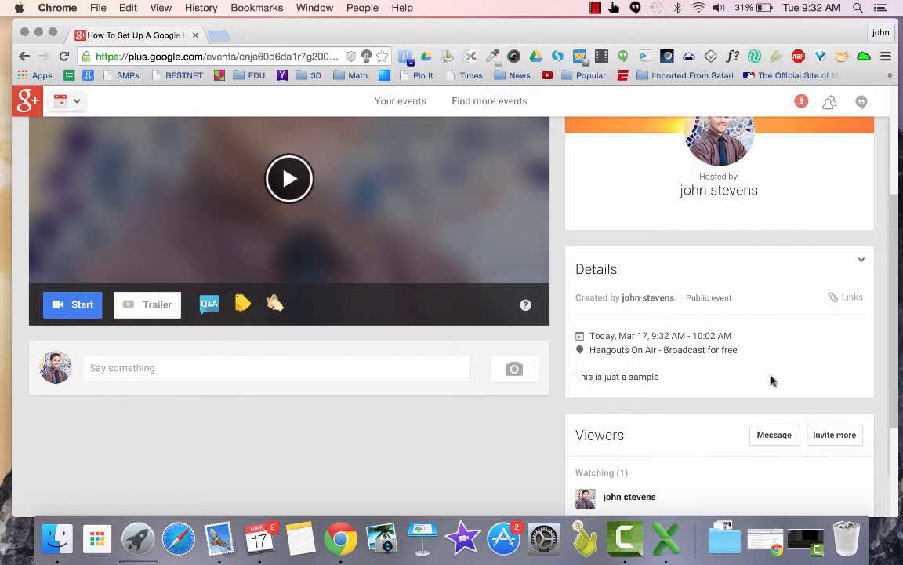
{"action": "scroll", "coordinate": [771, 381], "scroll_direction": "down", "scroll_amount": 2}
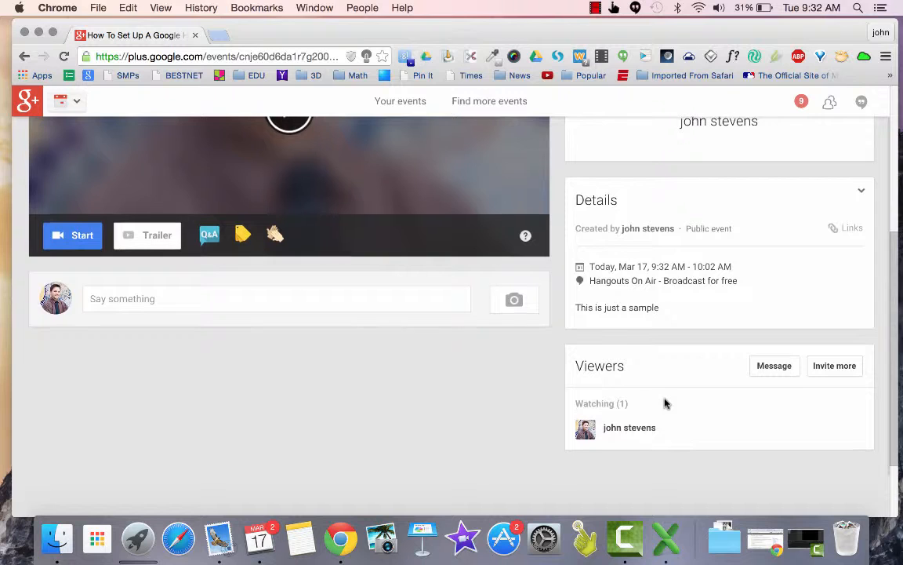
{"action": "scroll", "coordinate": [664, 403], "scroll_direction": "up", "scroll_amount": 1}
{"action": "scroll", "coordinate": [664, 403], "scroll_direction": "up", "scroll_amount": 3}
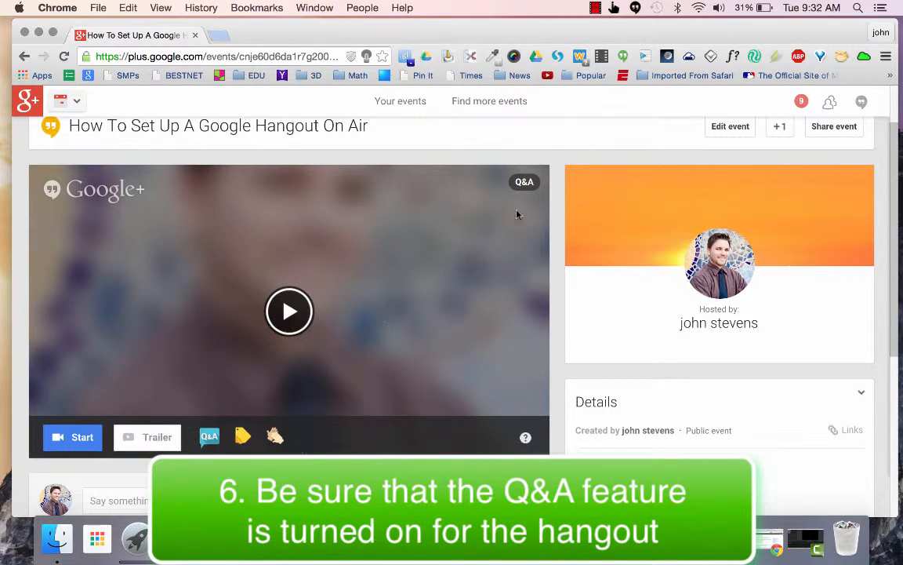
Turn the event's Q&A feature off and back on.
{"action": "left_click", "coordinate": [210, 438]}
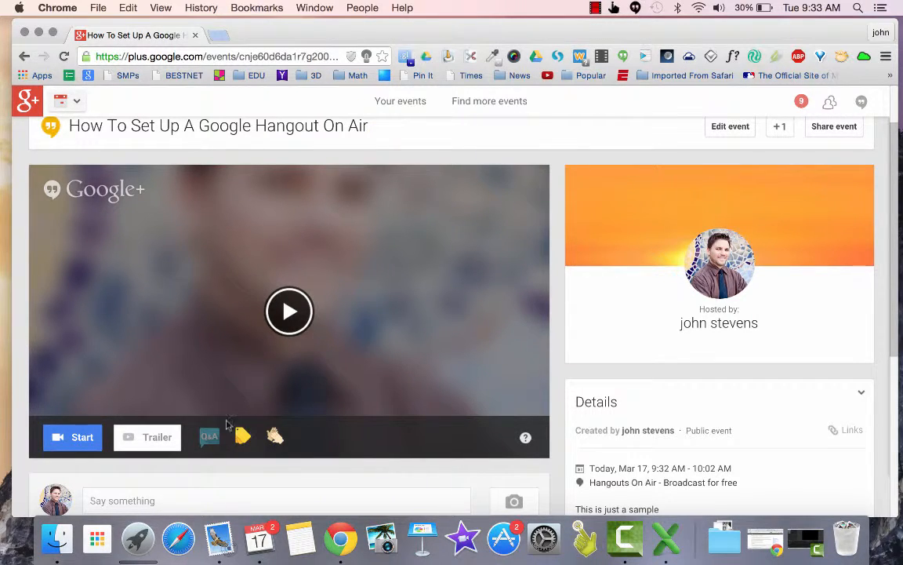
{"action": "left_click", "coordinate": [210, 436]}
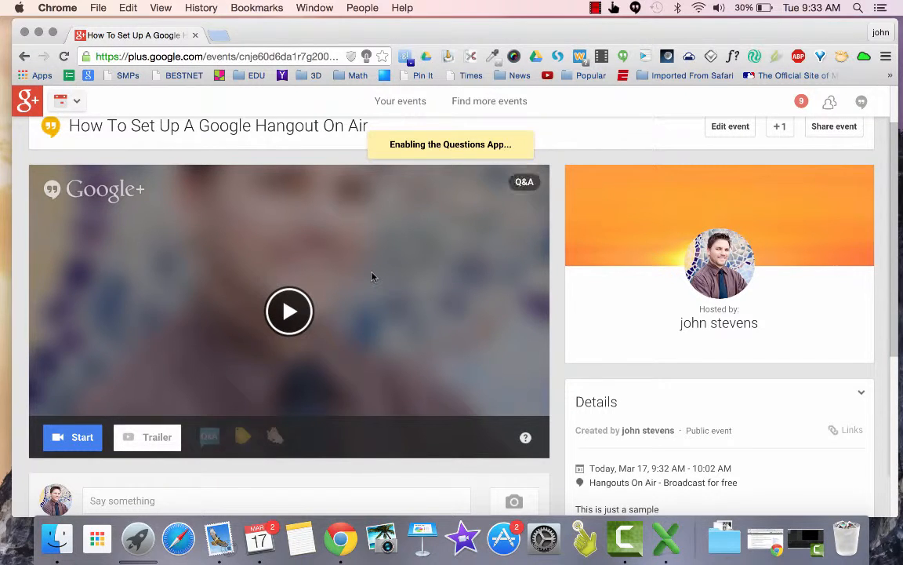
{"action": "scroll", "coordinate": [373, 276], "scroll_direction": "down", "scroll_amount": 1}
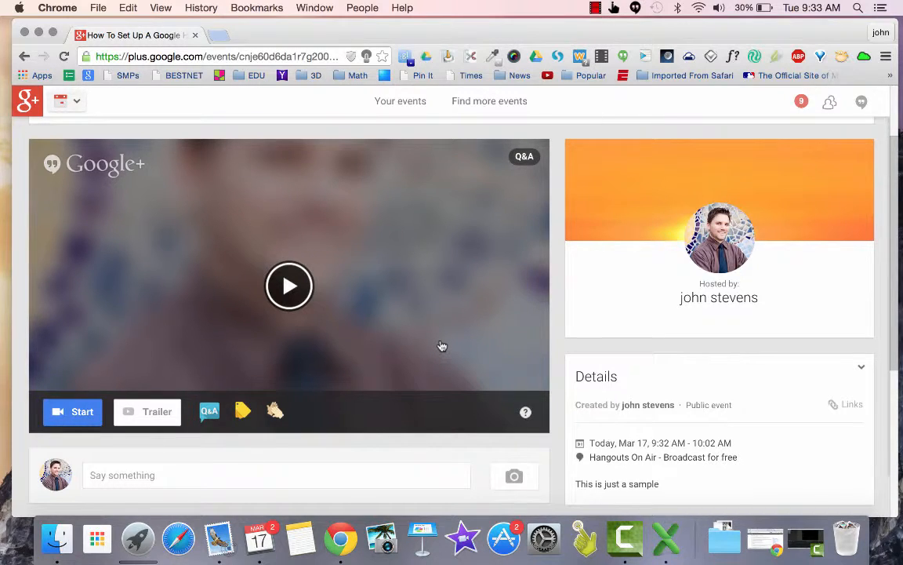
{"action": "scroll", "coordinate": [441, 345], "scroll_direction": "down", "scroll_amount": 3}
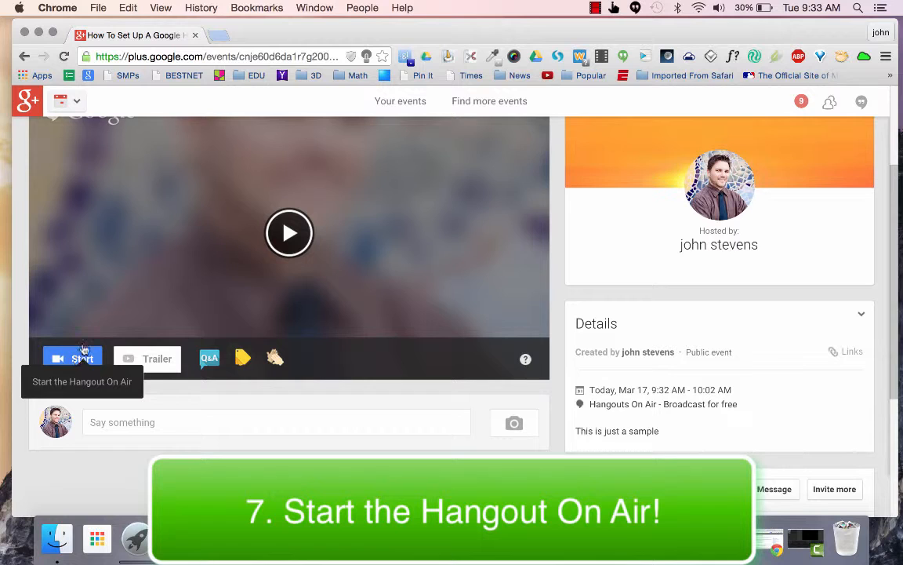
{"action": "scroll", "coordinate": [94, 314], "scroll_direction": "up", "scroll_amount": 4}
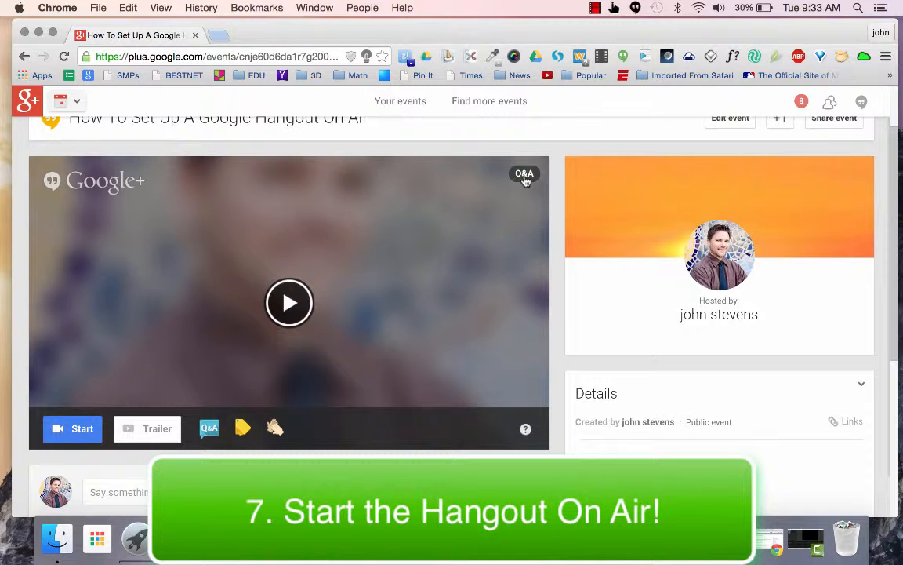
{"action": "scroll", "coordinate": [516, 177], "scroll_direction": "down", "scroll_amount": 1}
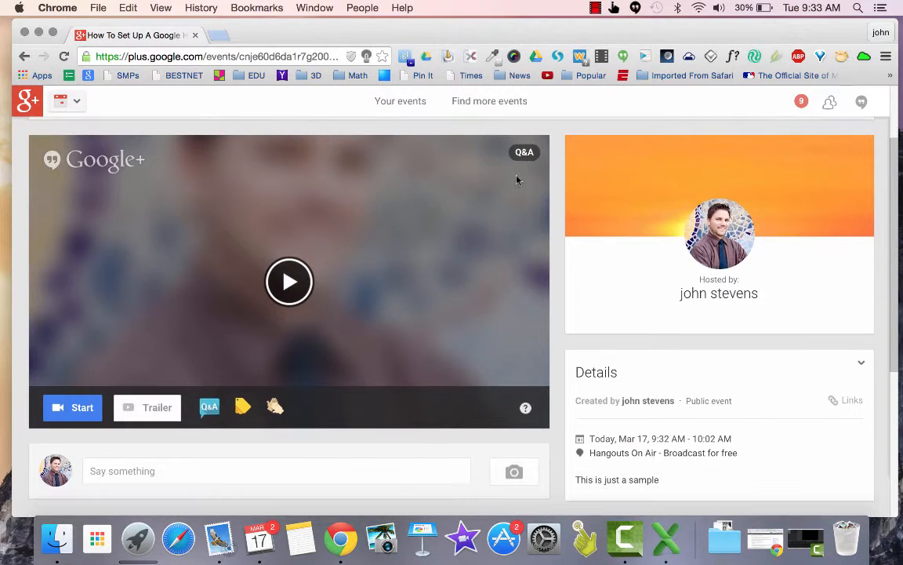
Start the Hangout On Air from the event page, look through the guest suggestions, and skip inviting guests.
{"action": "left_click", "coordinate": [93, 412]}
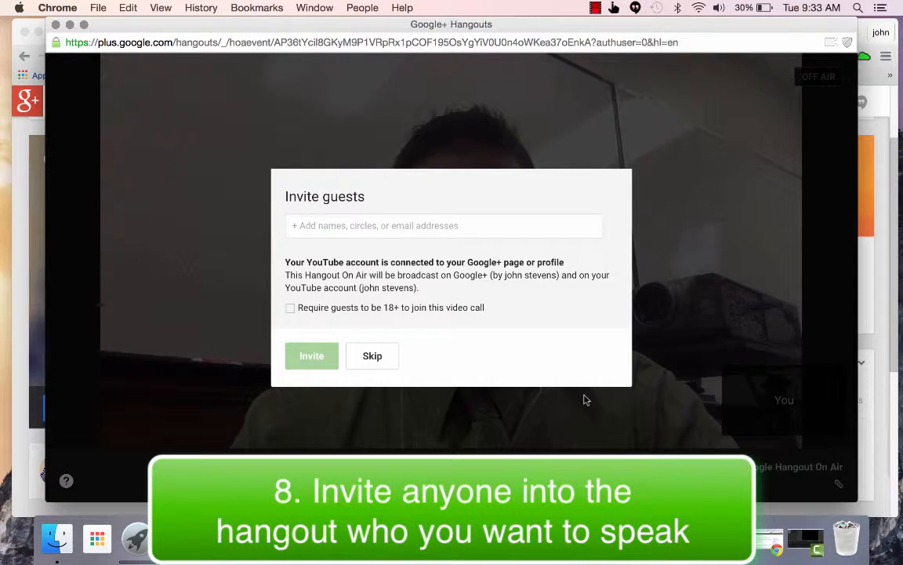
{"action": "left_click", "coordinate": [421, 228]}
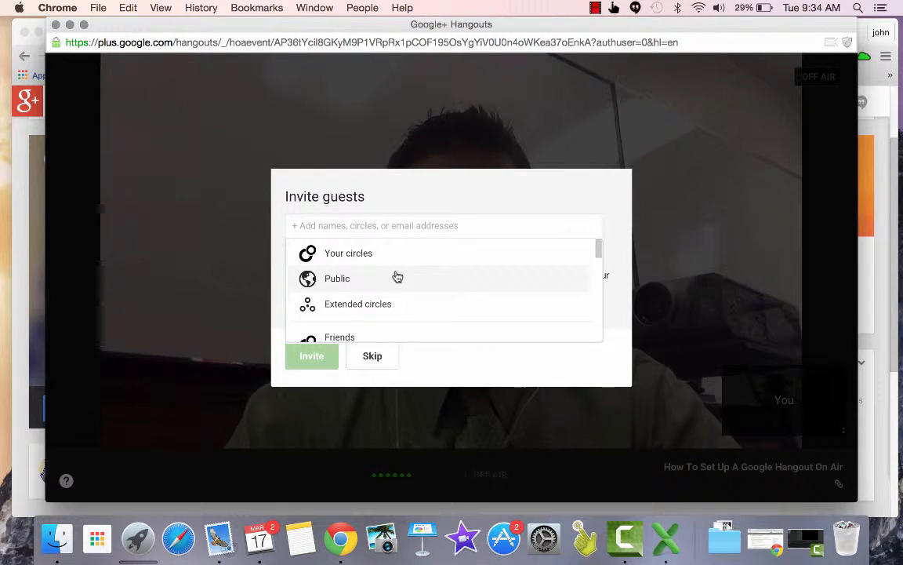
{"action": "scroll", "coordinate": [396, 293], "scroll_direction": "down", "scroll_amount": 3}
{"action": "left_click", "coordinate": [370, 357]}
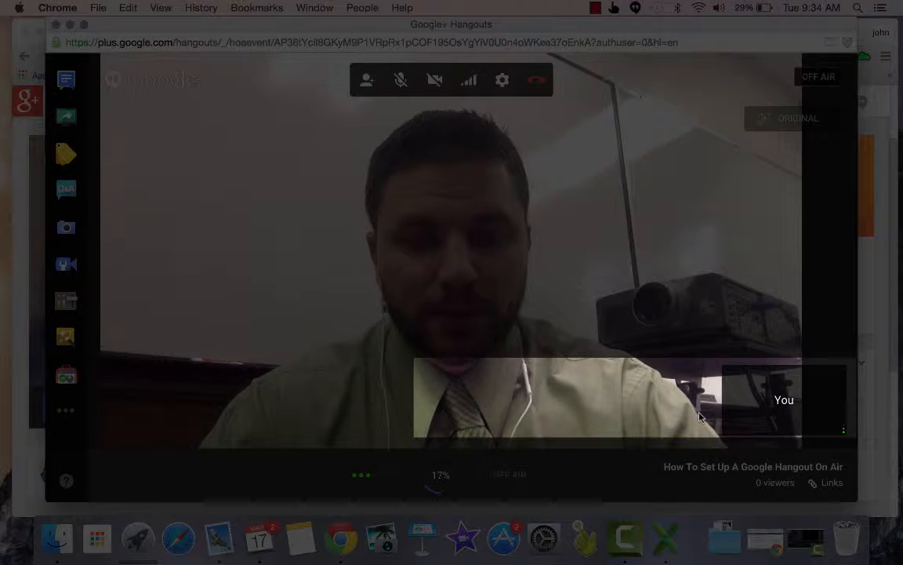
Open the hangout's links and copy the Event Page address for sharing.
{"action": "mouse_move", "coordinate": [738, 416]}
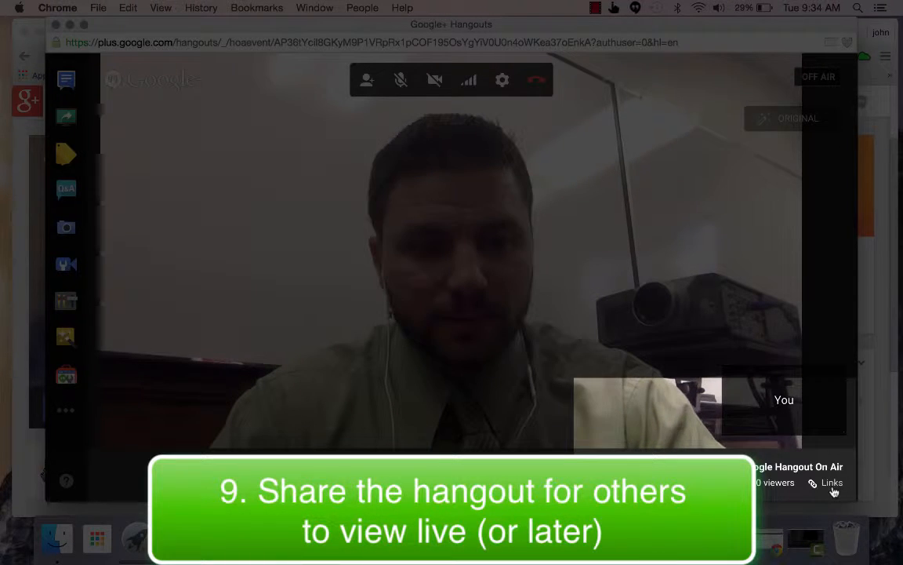
{"action": "left_click", "coordinate": [831, 484]}
{"action": "left_click", "coordinate": [694, 403]}
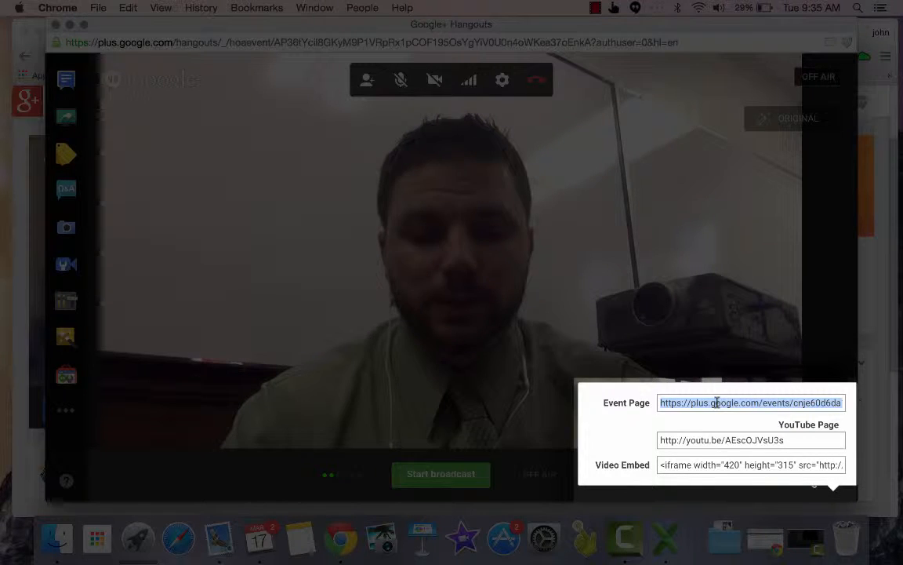
{"action": "key", "text": "super+c"}
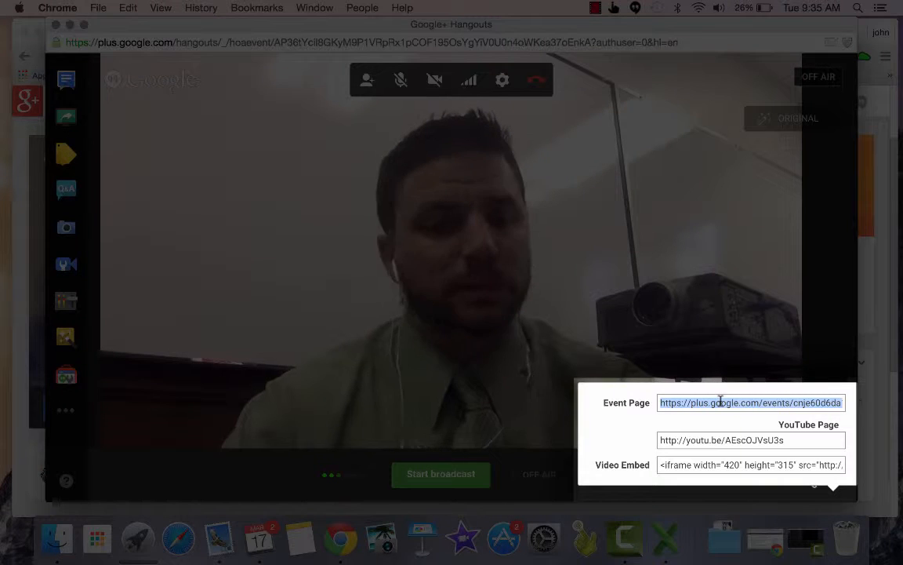
{"action": "left_click", "coordinate": [539, 467]}
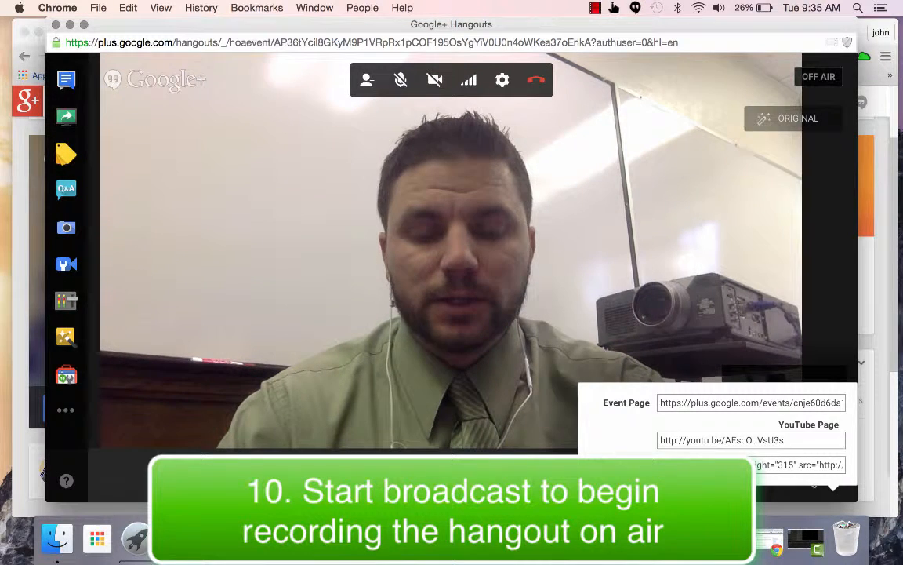
Start the live broadcast, confirm going live, and show the audience Q&A questions.
{"action": "left_click", "coordinate": [452, 475]}
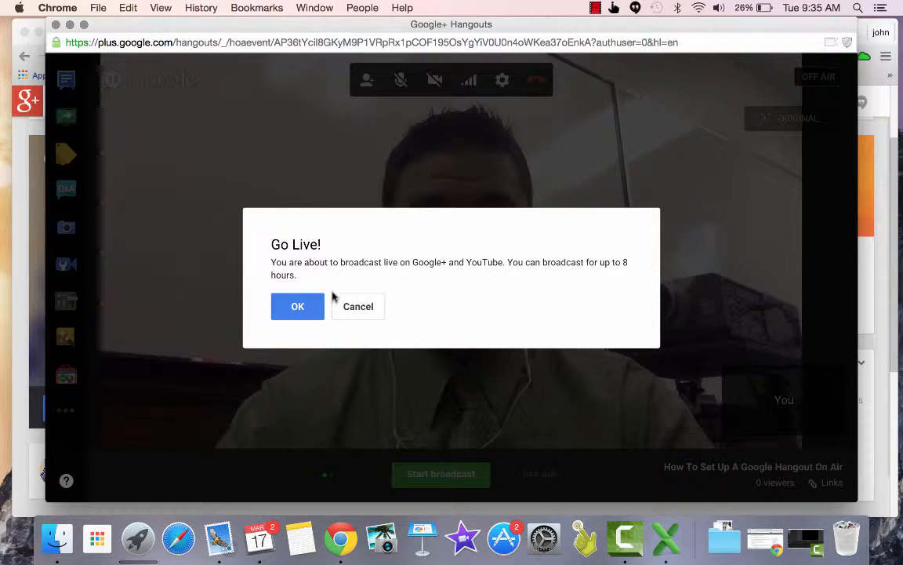
{"action": "left_click", "coordinate": [297, 308]}
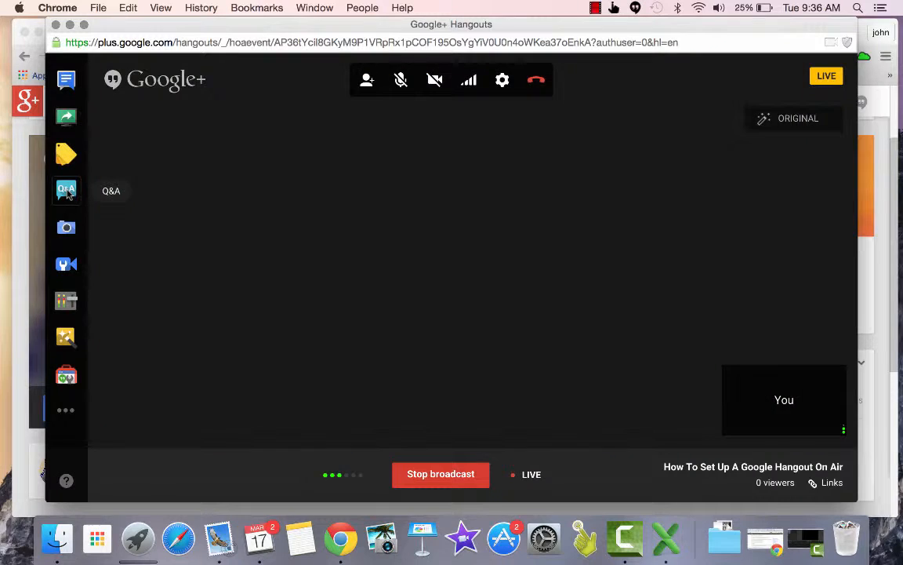
{"action": "left_click", "coordinate": [67, 190]}
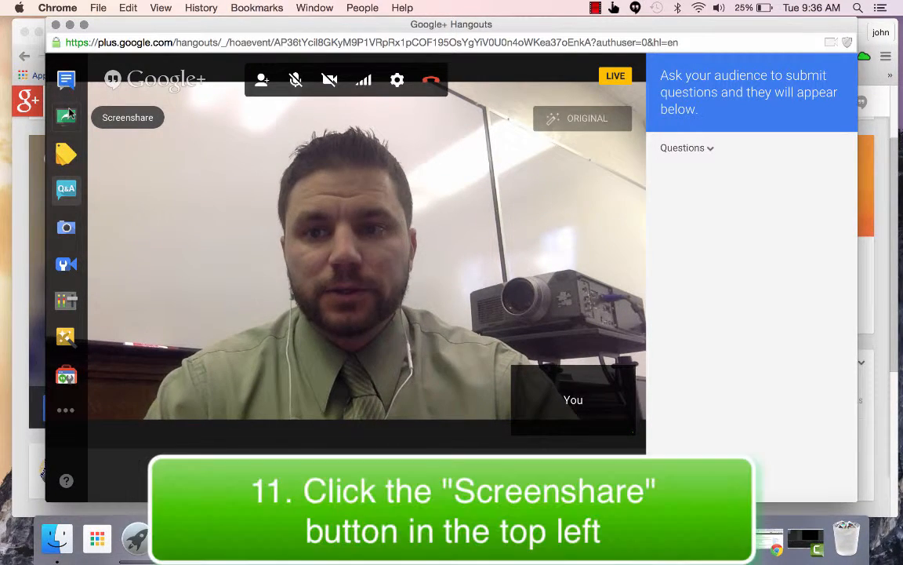
Screenshare the "How To Set Up A Google Hangout On Air" event window in the hangout.
{"action": "left_click", "coordinate": [67, 115]}
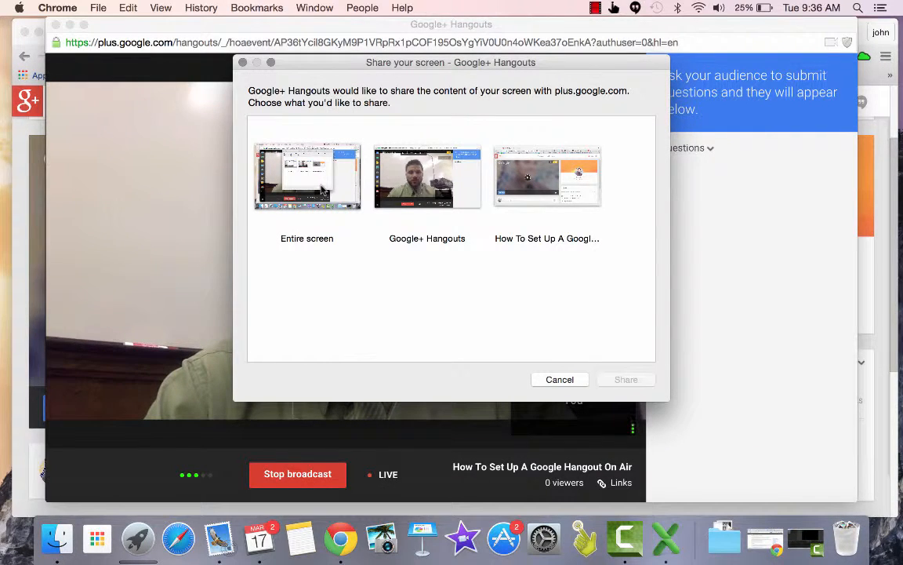
{"action": "left_click", "coordinate": [559, 380]}
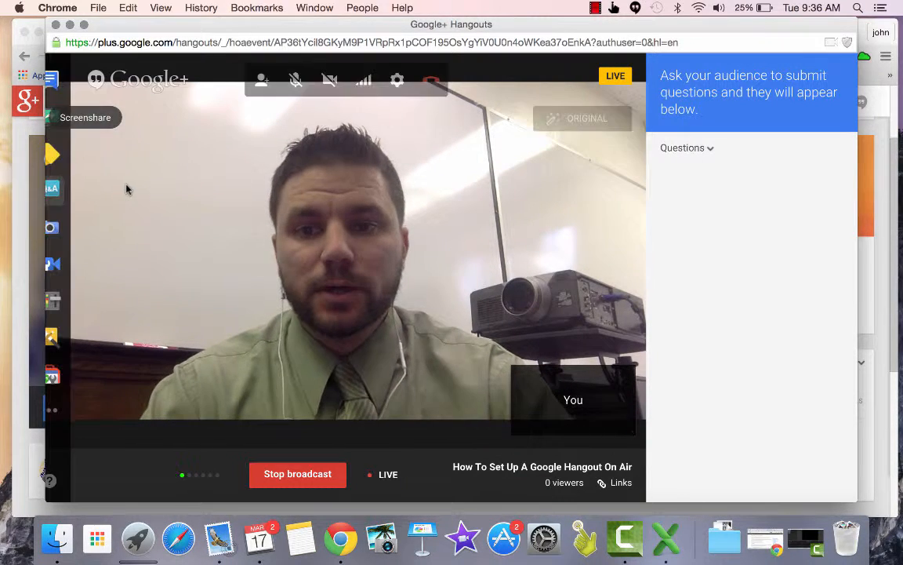
{"action": "left_click", "coordinate": [66, 124]}
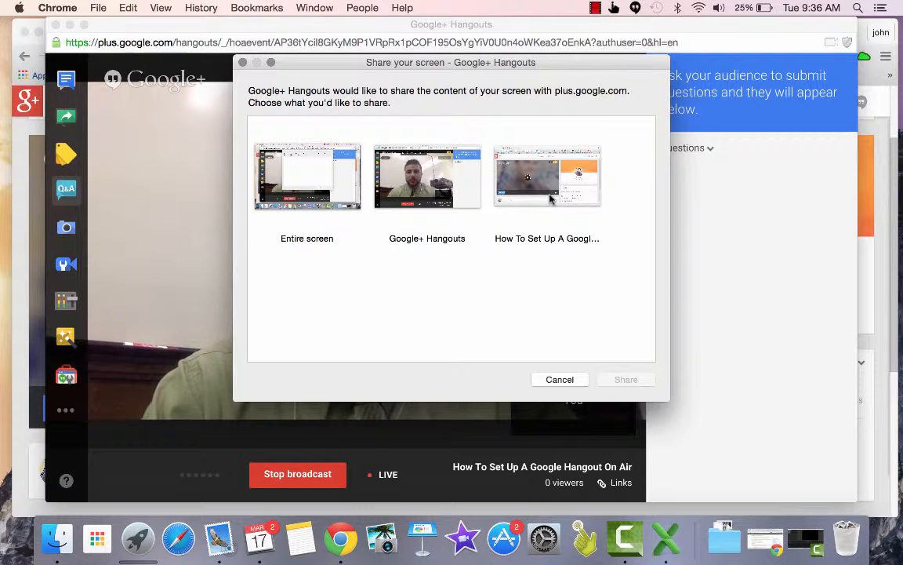
{"action": "left_click", "coordinate": [551, 200]}
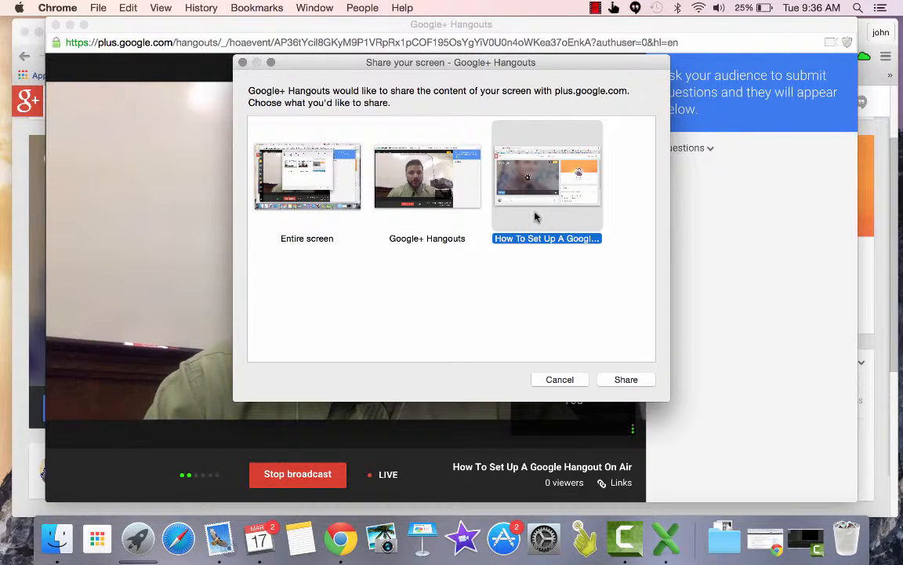
{"action": "left_click", "coordinate": [626, 379]}
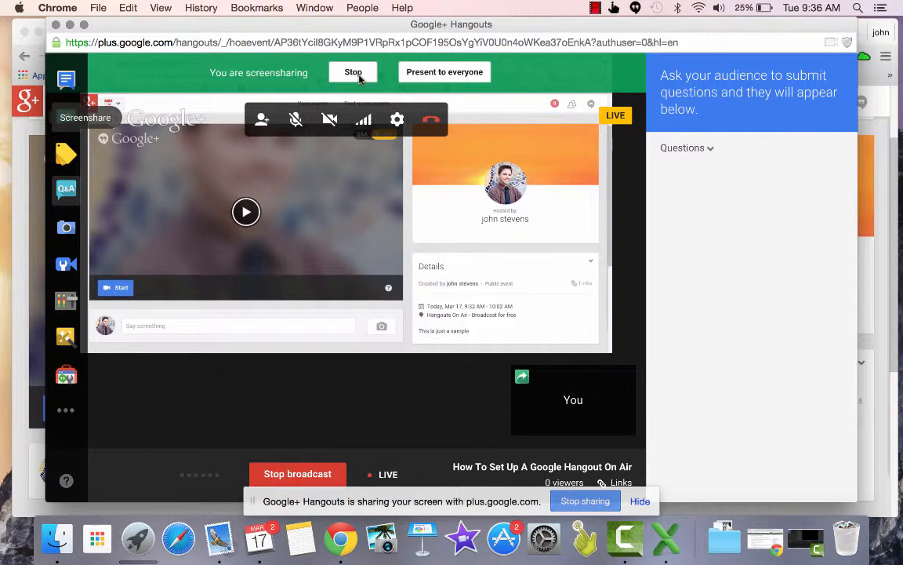
Move the Hangouts window aside and bring the shared event page window in front of it, shifted the opposite way.
{"action": "left_click_drag", "start_coordinate": [339, 28], "coordinate": [662, 11]}
{"action": "left_click", "coordinate": [232, 35]}
{"action": "left_click_drag", "start_coordinate": [232, 35], "coordinate": [181, 35]}
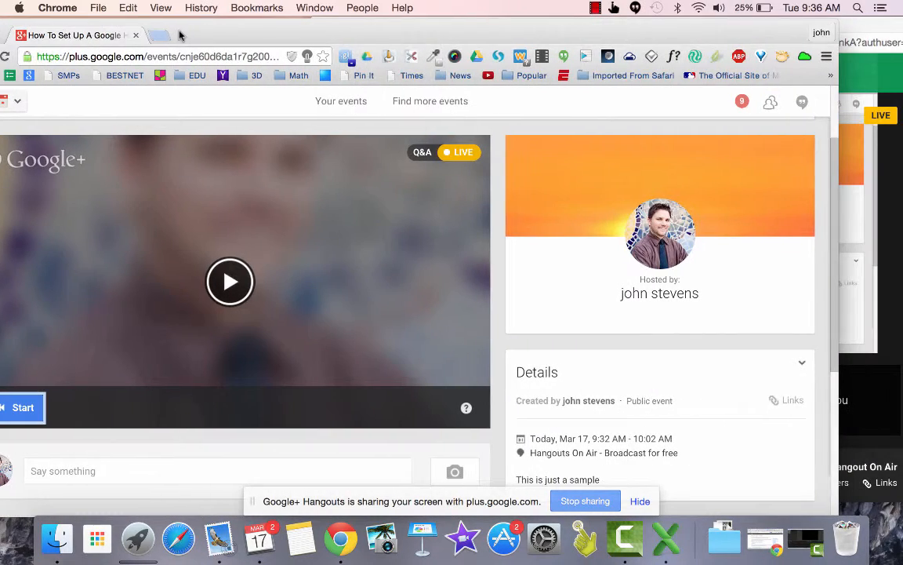
{"action": "key", "text": "super+t"}
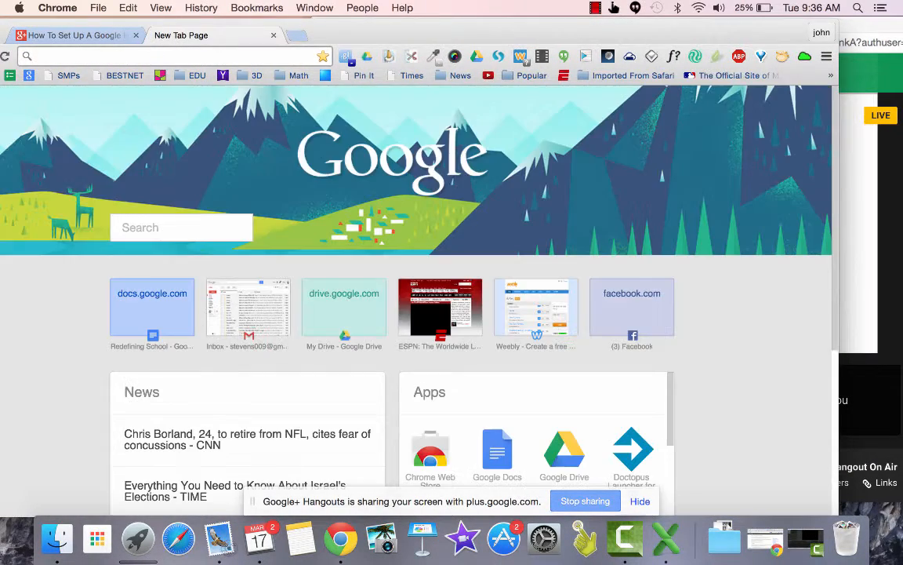
{"action": "type", "text": "mathop"}
{"action": "key", "text": "Return"}
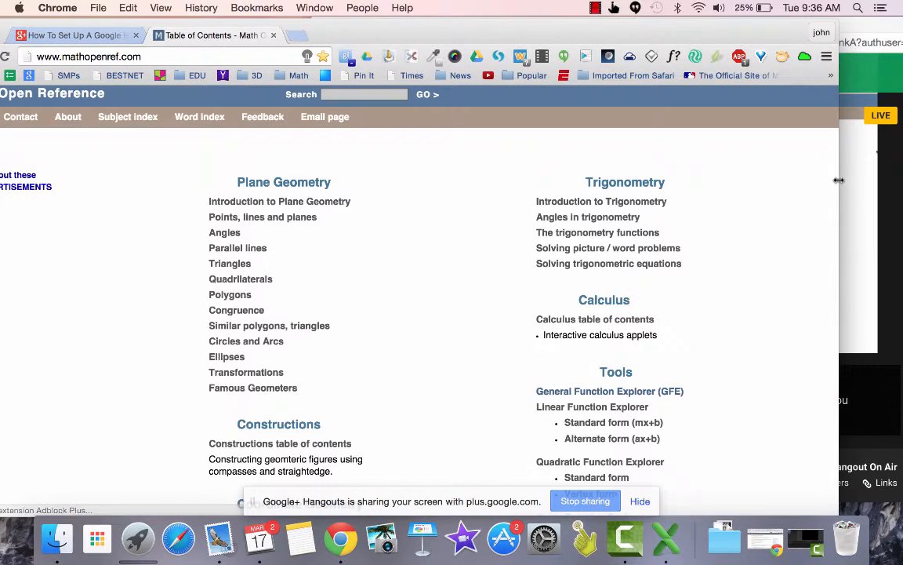
Narrow the shared window to uncover the Hangouts preview, and open the Congruence topic through to the ASA congruent triangles page.
{"action": "left_click_drag", "start_coordinate": [838, 181], "coordinate": [490, 218]}
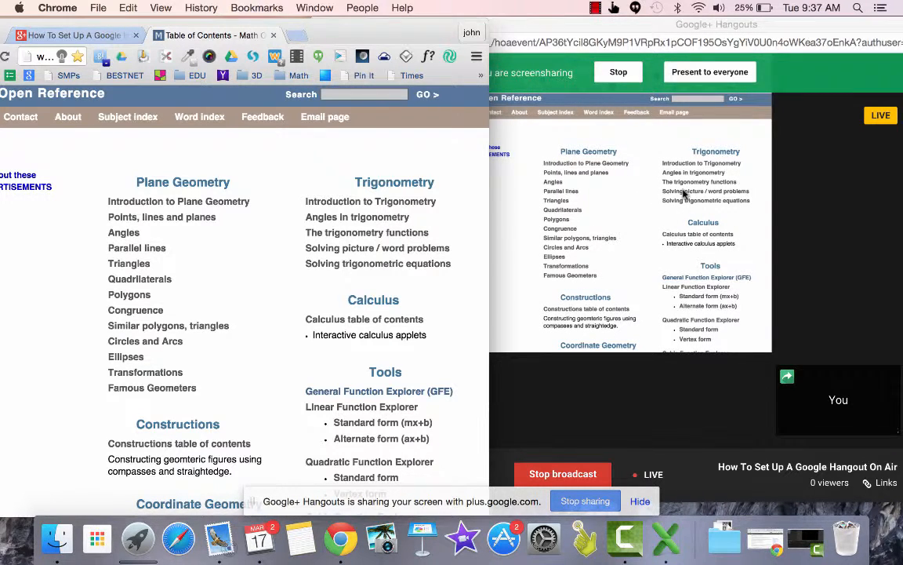
{"action": "left_click", "coordinate": [146, 310]}
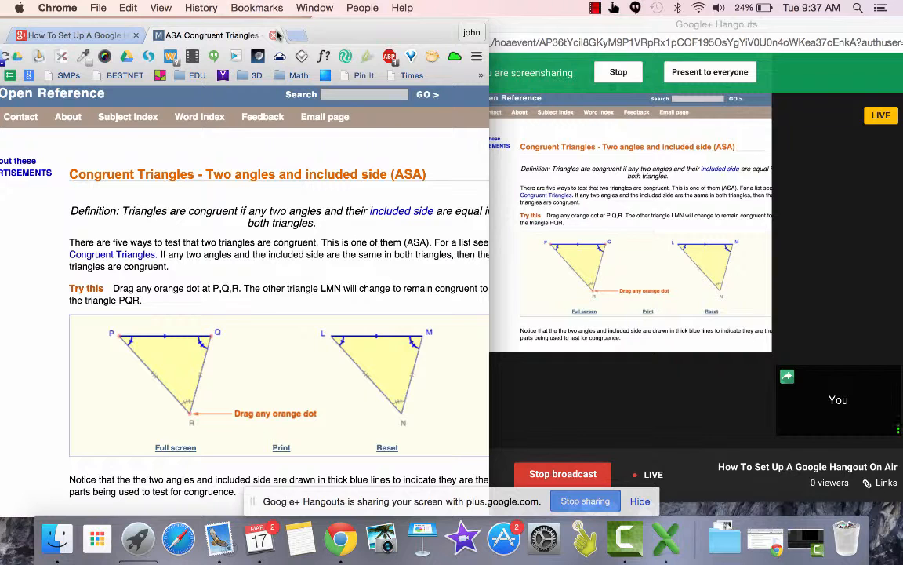
Close the math reference tab, and reposition and widen the browser window showing the event page.
{"action": "left_click", "coordinate": [276, 35]}
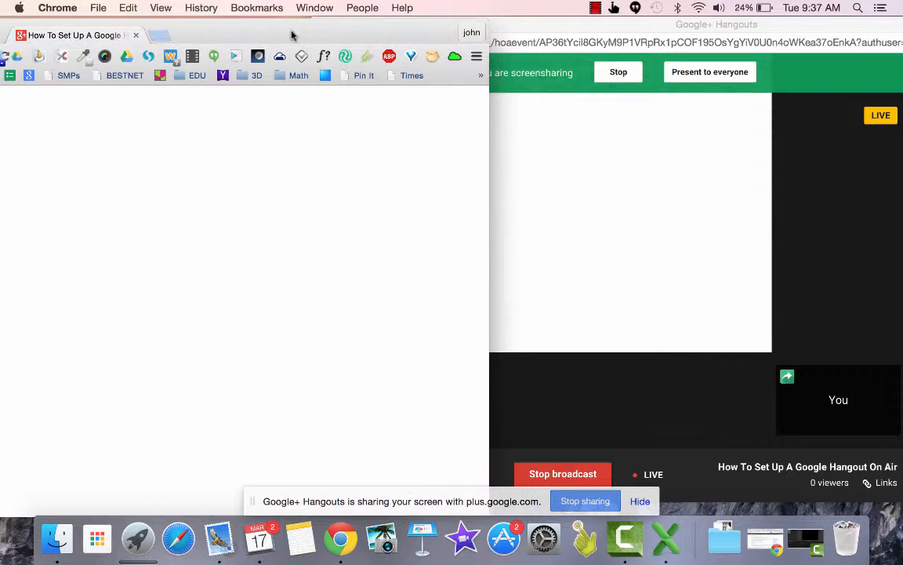
{"action": "left_click_drag", "start_coordinate": [325, 34], "coordinate": [418, 34]}
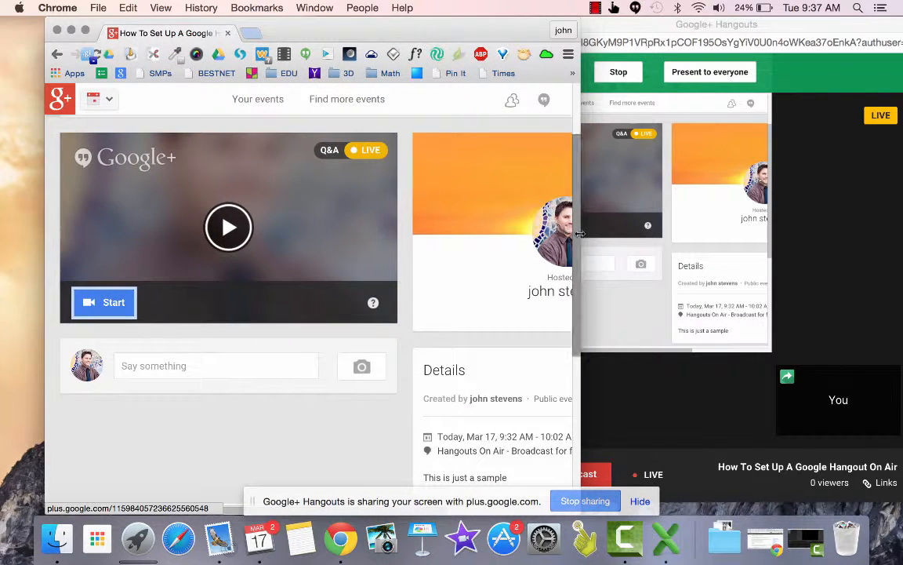
{"action": "left_click_drag", "start_coordinate": [580, 244], "coordinate": [811, 244]}
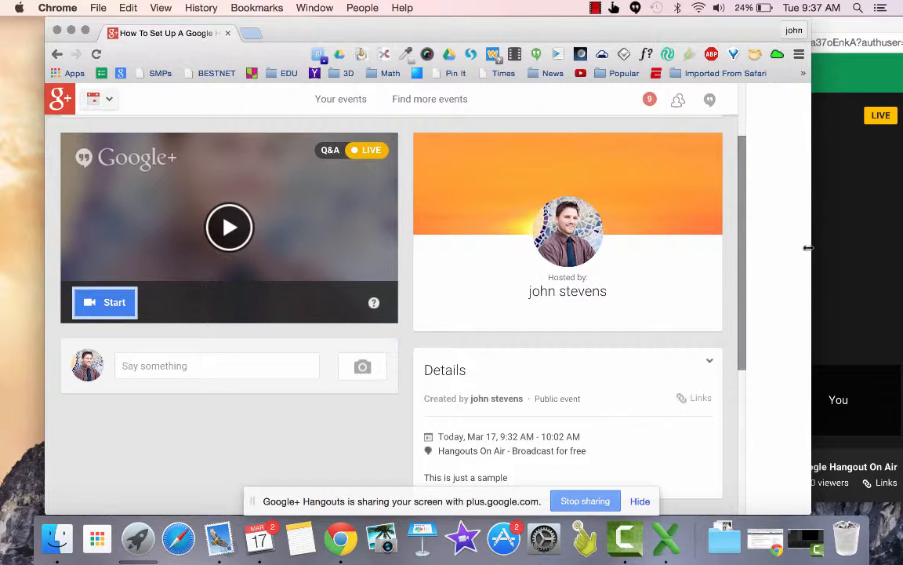
Reload the event page and examine its live video player, event details and viewers.
{"action": "scroll", "coordinate": [455, 254], "scroll_direction": "down", "scroll_amount": 5}
{"action": "scroll", "coordinate": [455, 254], "scroll_direction": "up", "scroll_amount": 5}
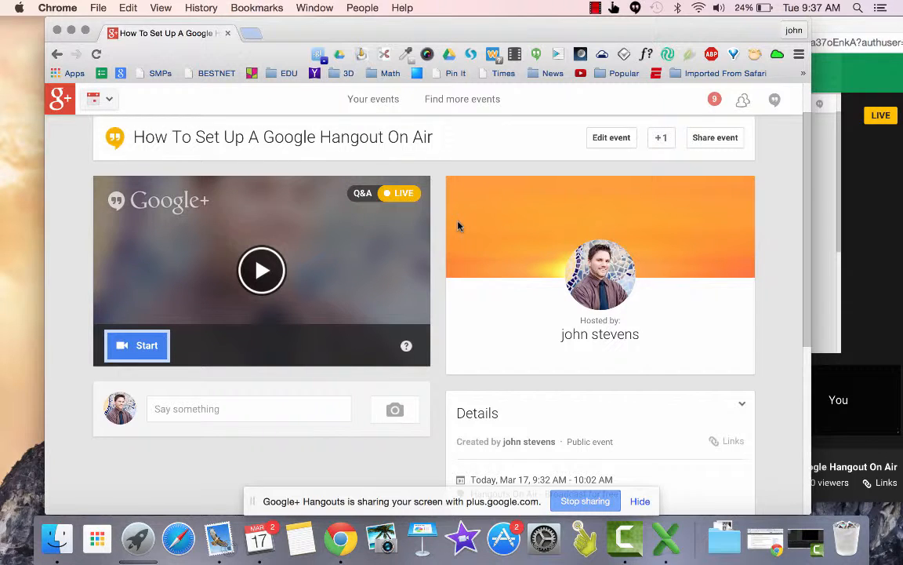
{"action": "left_click", "coordinate": [94, 55]}
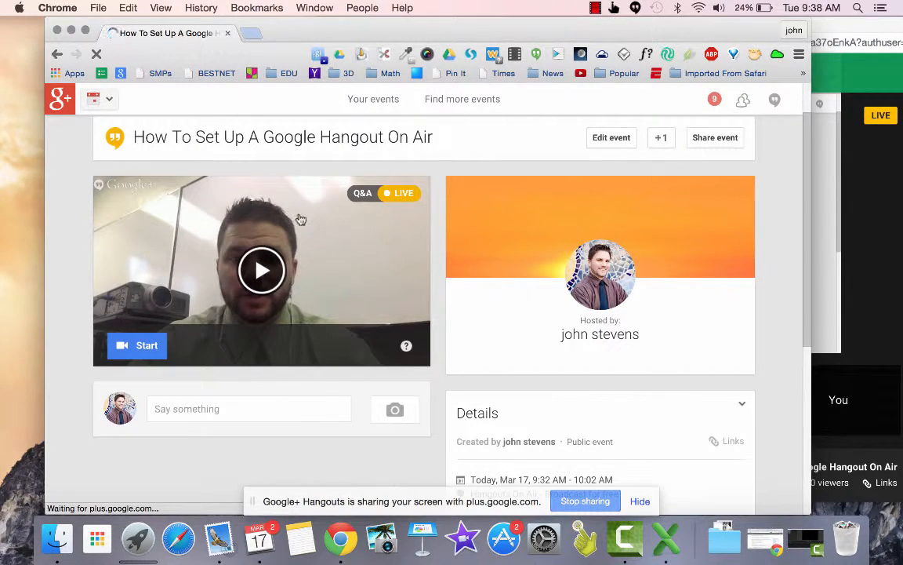
{"action": "scroll", "coordinate": [300, 219], "scroll_direction": "down", "scroll_amount": 3}
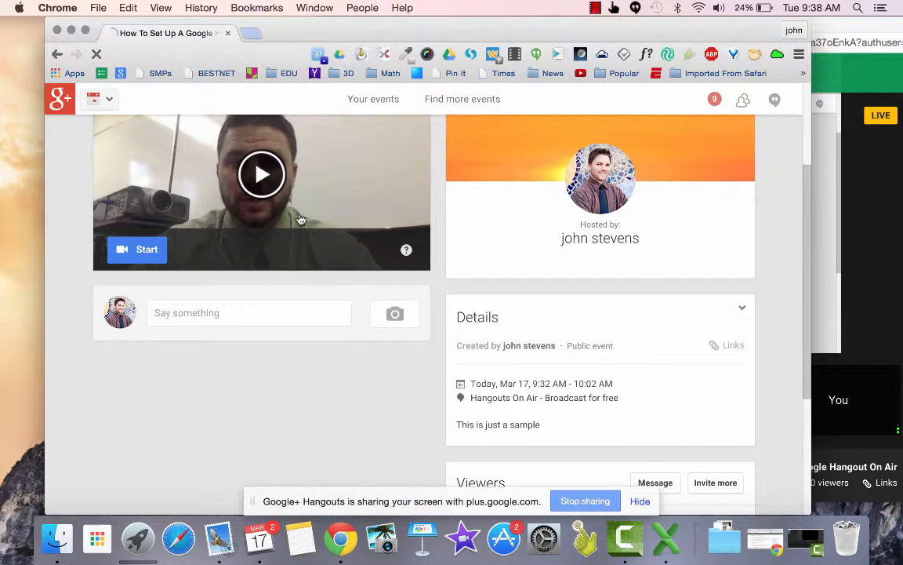
{"action": "scroll", "coordinate": [298, 218], "scroll_direction": "down", "scroll_amount": 3}
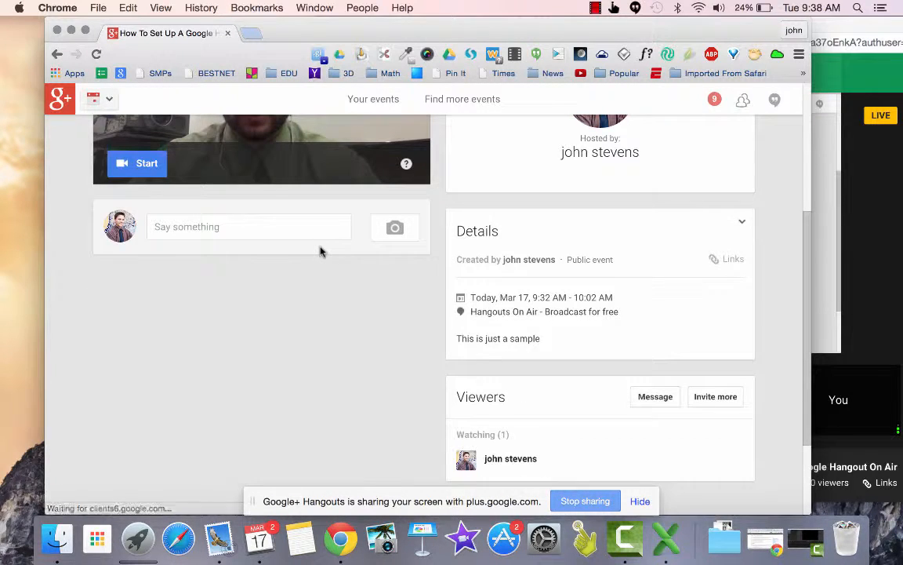
{"action": "scroll", "coordinate": [320, 251], "scroll_direction": "up", "scroll_amount": 5}
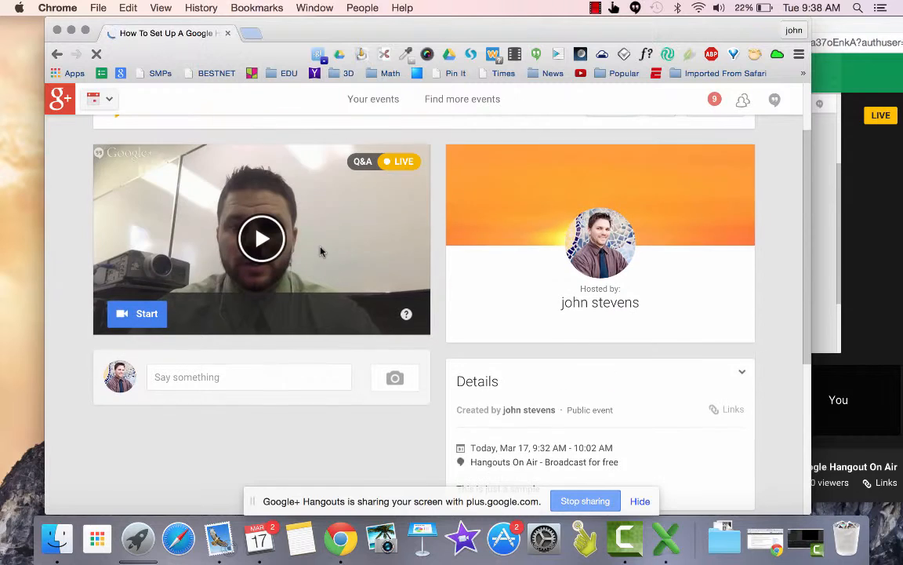
Stop screensharing in the Hangouts window and shift that window slightly towards the event page.
{"action": "left_click", "coordinate": [836, 29]}
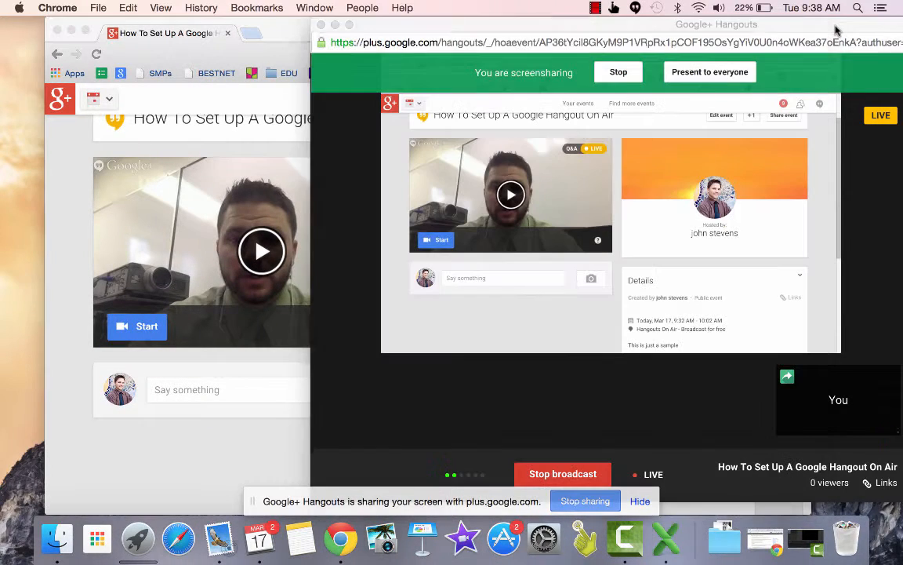
{"action": "left_click", "coordinate": [631, 73]}
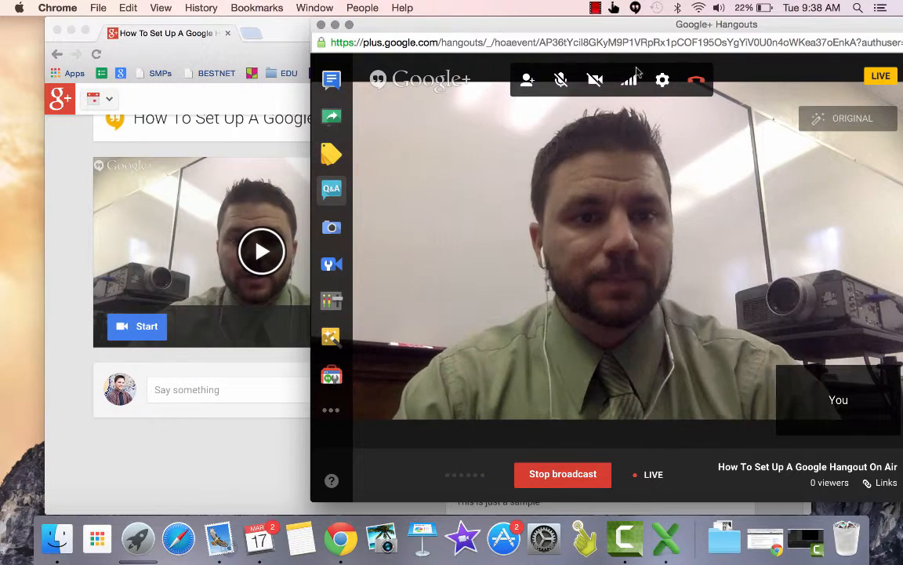
{"action": "left_click_drag", "start_coordinate": [670, 28], "coordinate": [652, 29]}
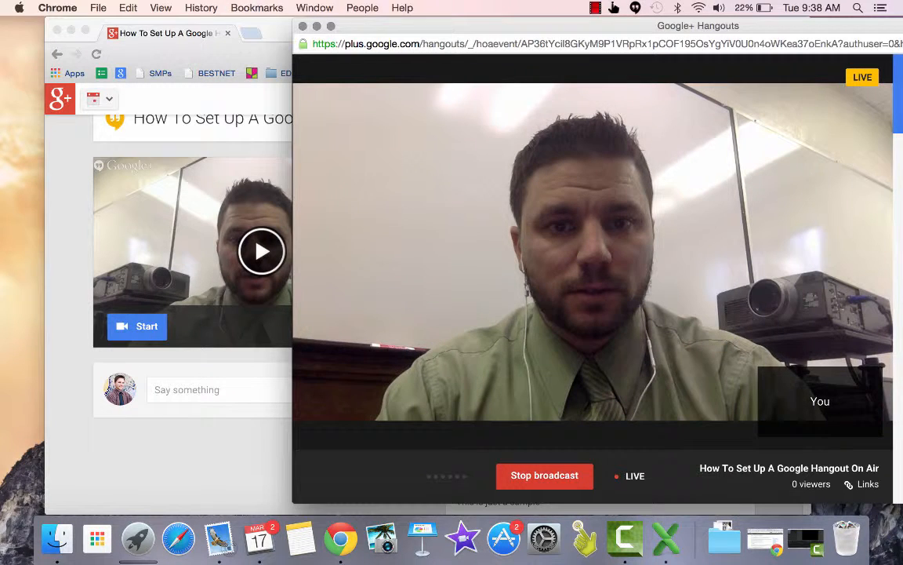
Play the live broadcast from the event page as a viewer, and close the player.
{"action": "left_click", "coordinate": [237, 429]}
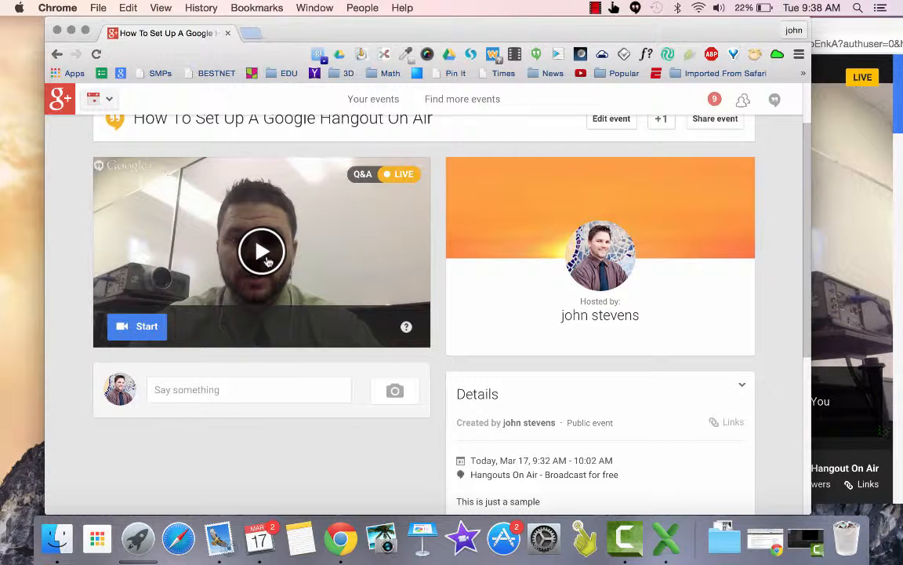
{"action": "left_click", "coordinate": [266, 260]}
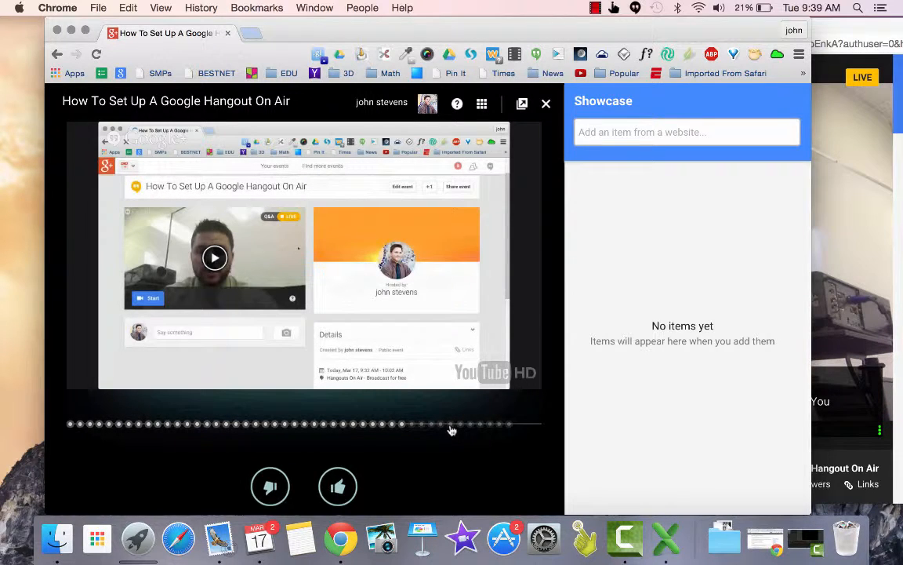
{"action": "left_click", "coordinate": [546, 103]}
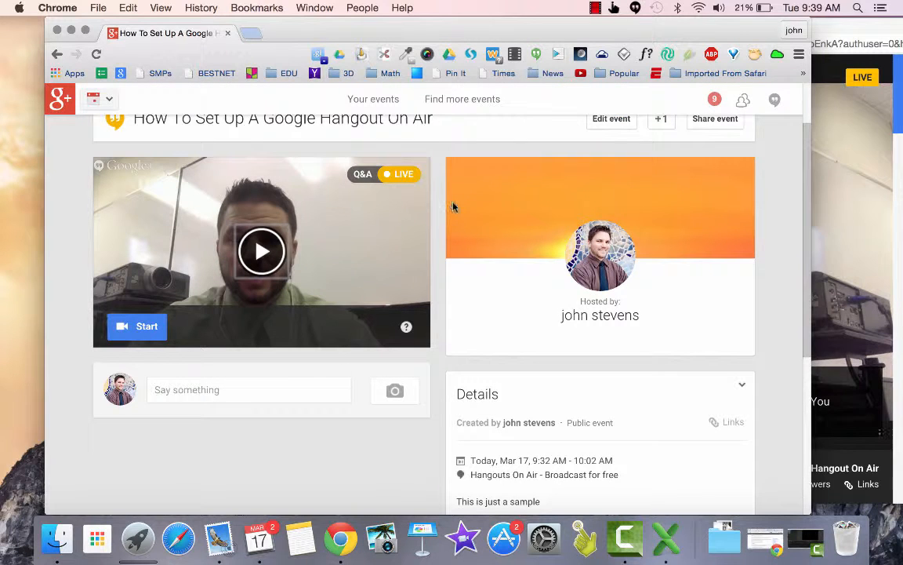
Open the event's broadcast player with its Showcase and try to add "Just a test" as a Showcase item.
{"action": "left_click", "coordinate": [365, 177]}
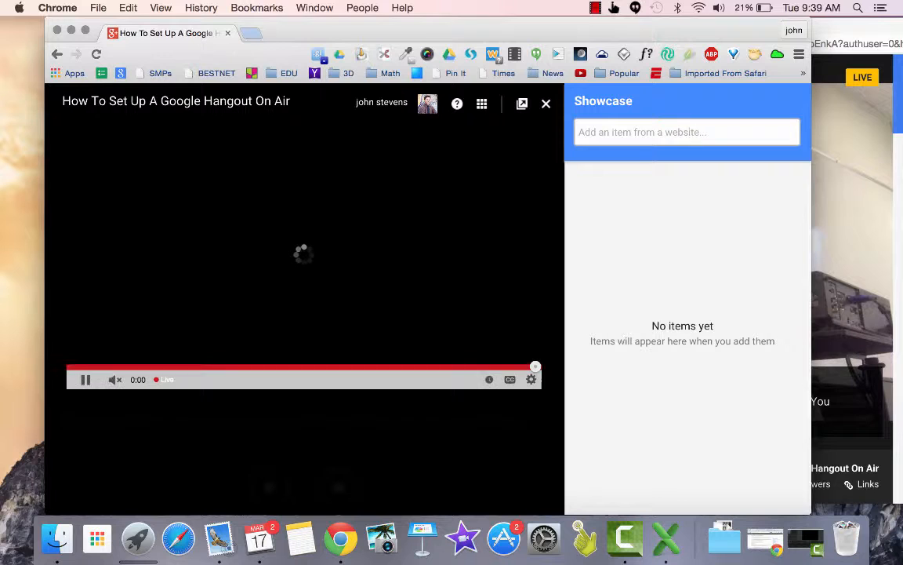
{"action": "type", "text": "J"}
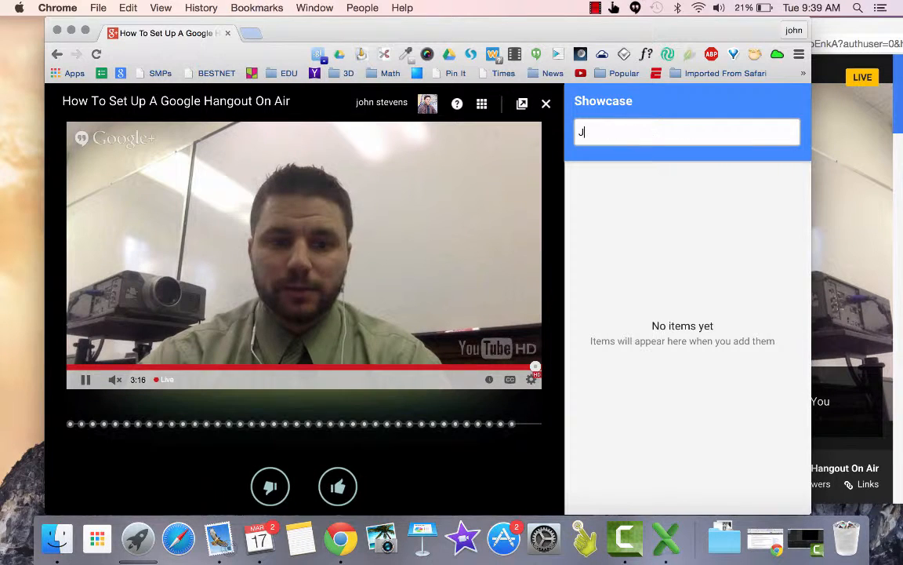
{"action": "type", "text": "ust a test"}
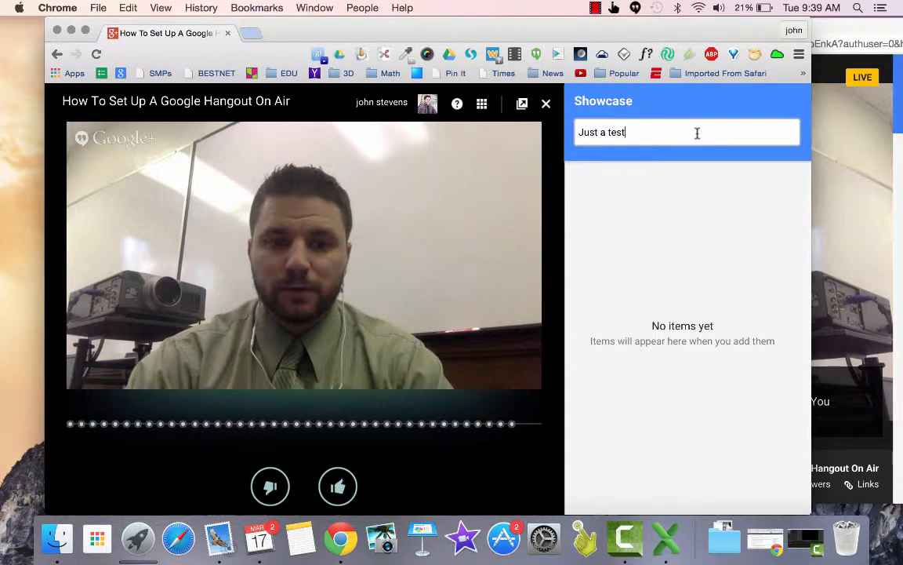
Replace the Showcase entry with the website mathopenref.com, add it, and show the item to the audience.
{"action": "double_click", "coordinate": [691, 138]}
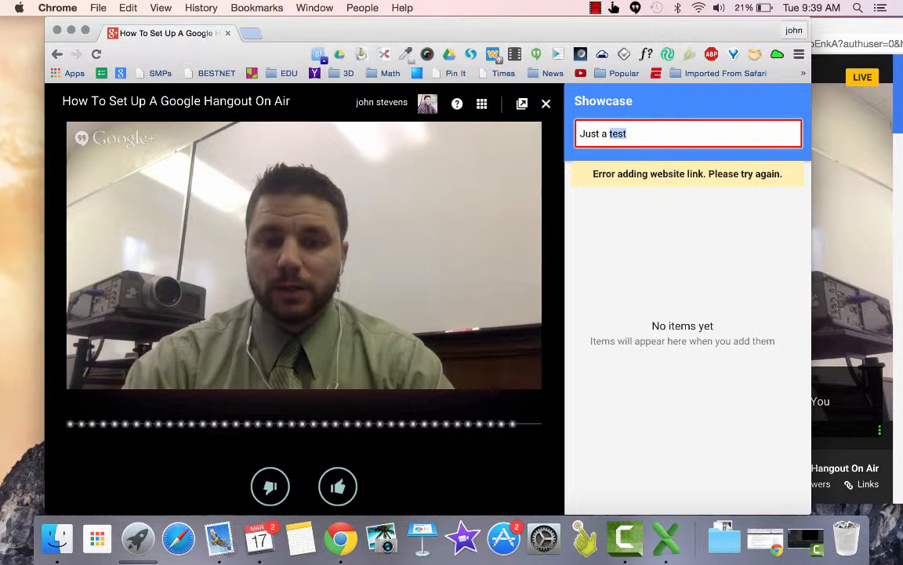
{"action": "key", "text": "super+a"}
{"action": "type", "text": "mathop"}
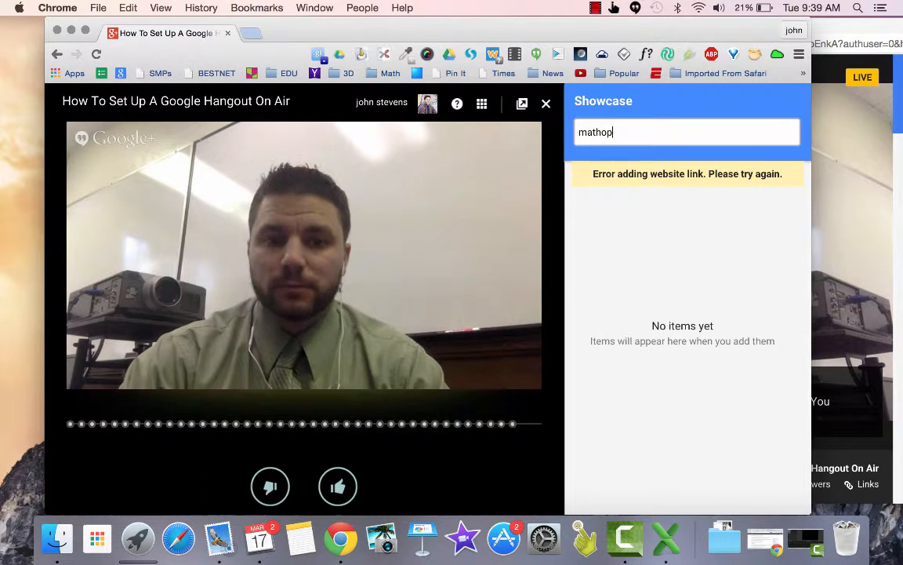
{"action": "type", "text": "enref.c"}
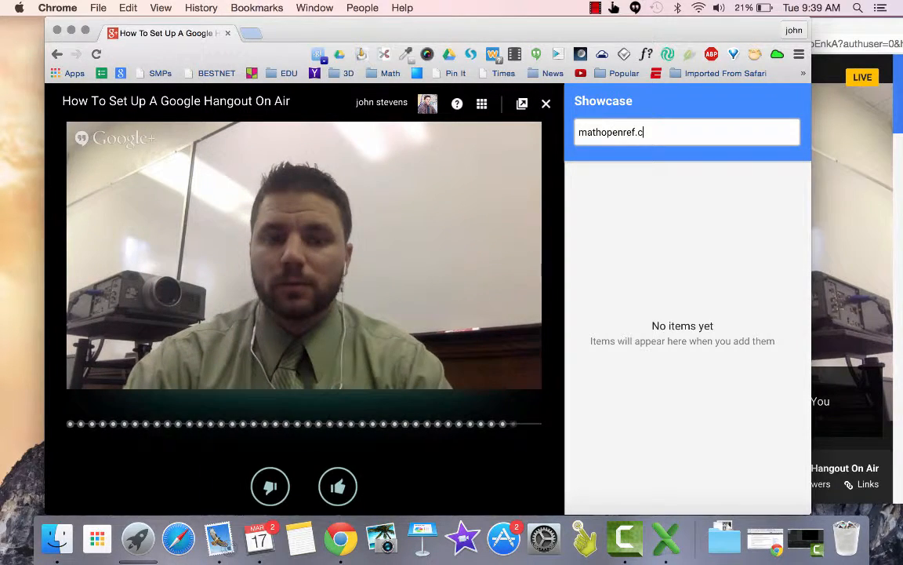
{"action": "type", "text": "om"}
{"action": "key", "text": "Return"}
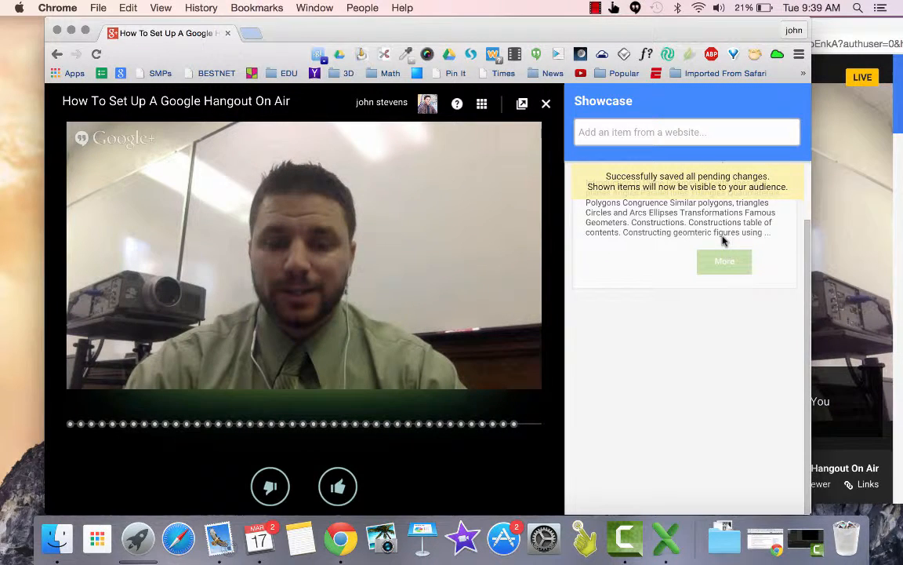
{"action": "left_click", "coordinate": [587, 187]}
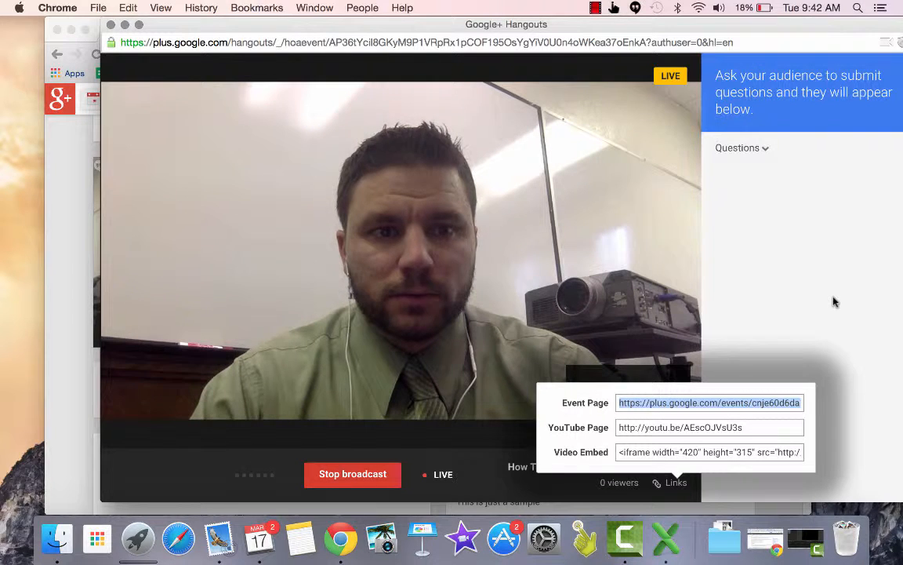
Move the Hangouts window fully into view, select the Event Page address among the broadcast links, and close the links.
{"action": "left_click", "coordinate": [835, 302]}
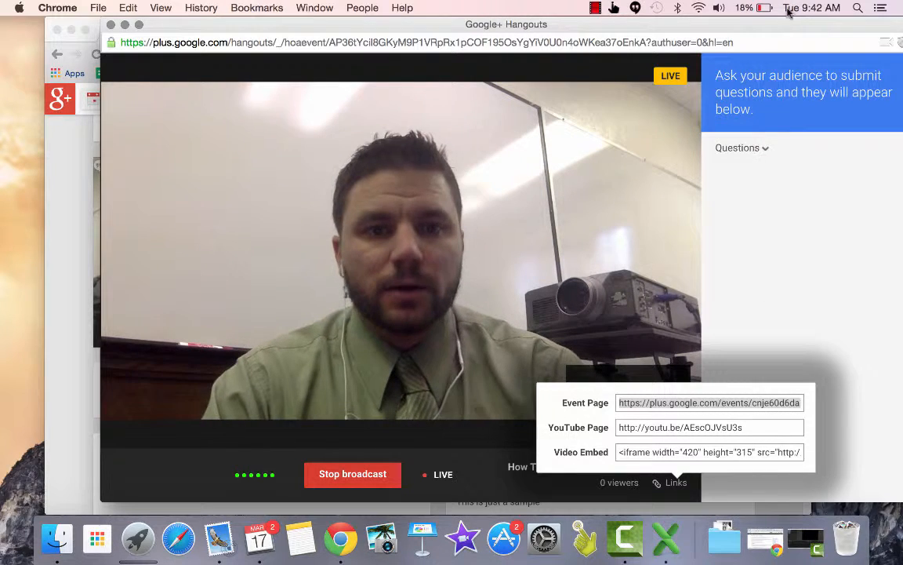
{"action": "left_click_drag", "start_coordinate": [770, 27], "coordinate": [712, 36]}
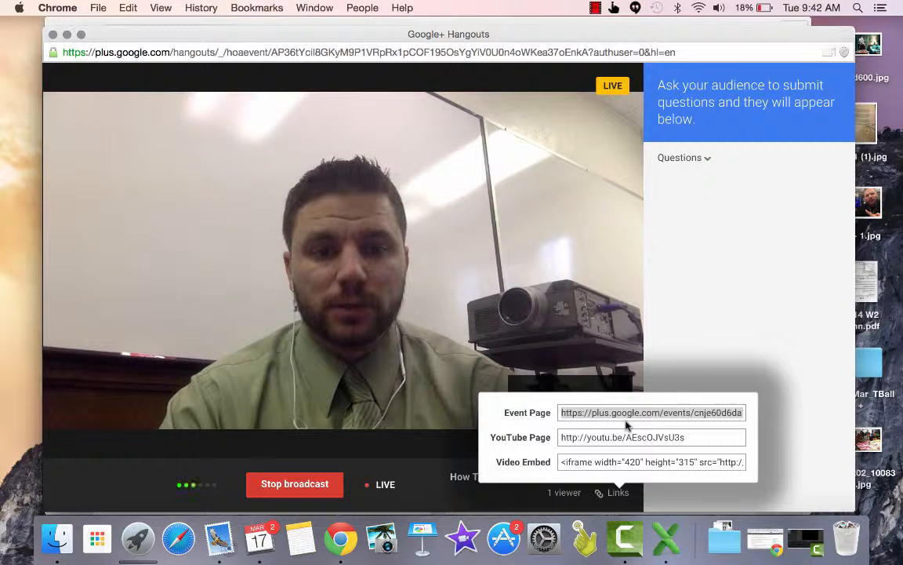
{"action": "left_click", "coordinate": [627, 413]}
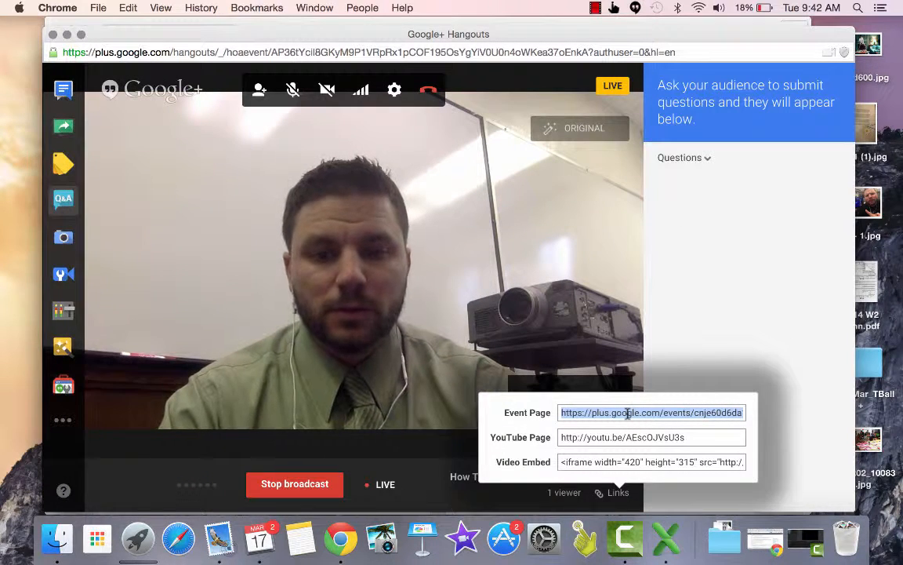
{"action": "left_click", "coordinate": [618, 493]}
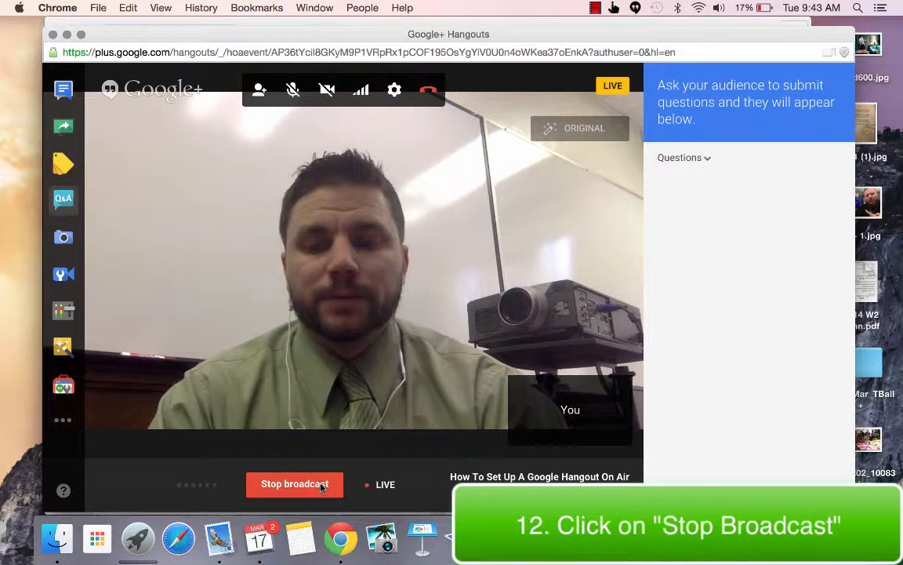
Stop the live broadcast, dismiss the notice, and close the Hangouts window.
{"action": "left_click", "coordinate": [306, 487]}
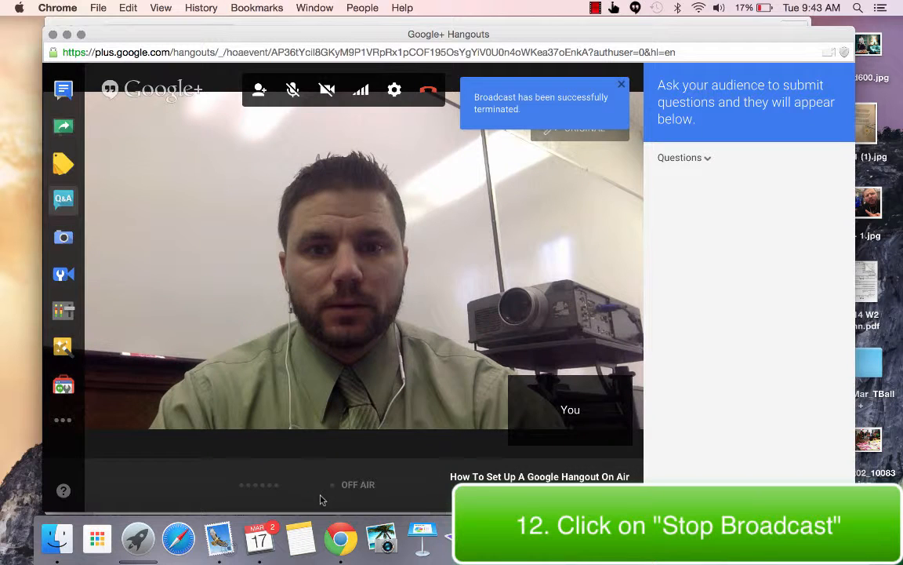
{"action": "left_click", "coordinate": [621, 84]}
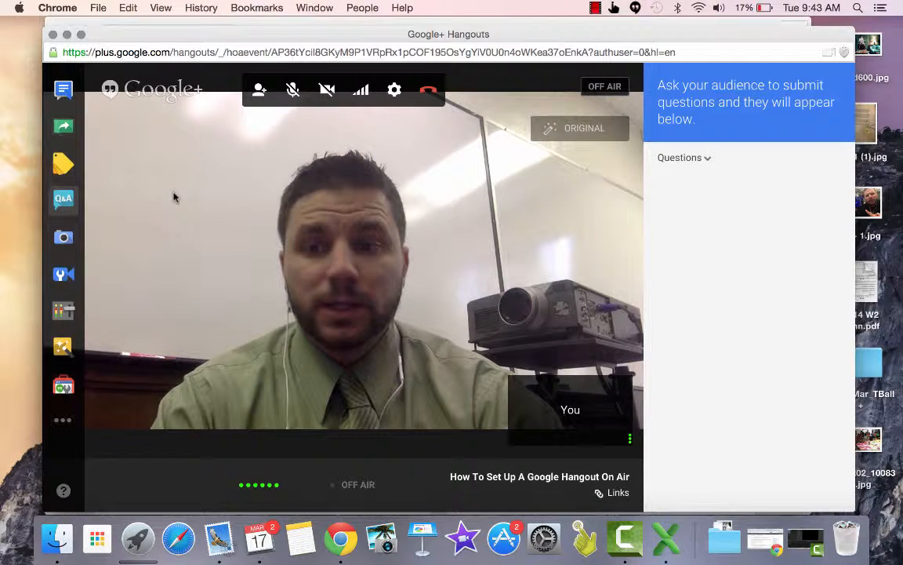
{"action": "left_click", "coordinate": [52, 35]}
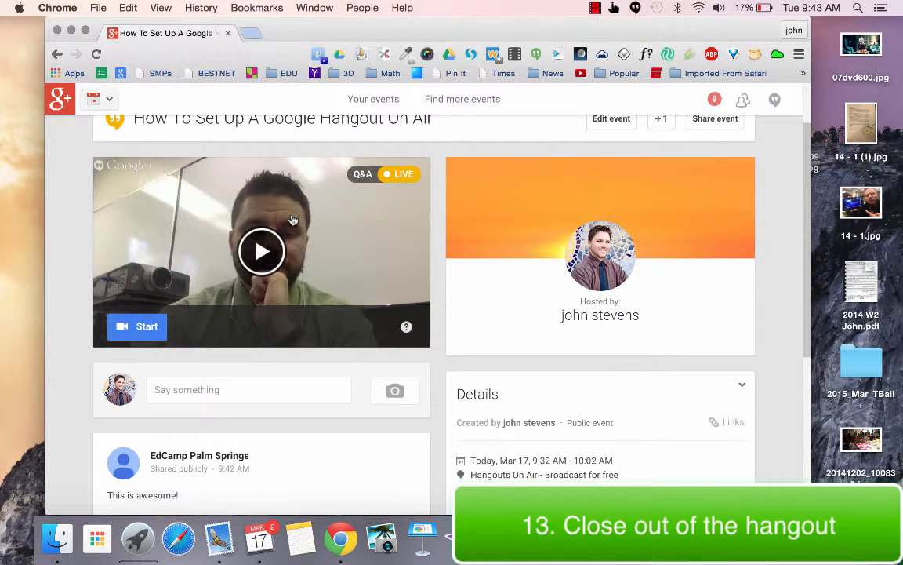
Reload the event page and examine its video, comments, event details and viewers after the broadcast.
{"action": "scroll", "coordinate": [292, 220], "scroll_direction": "down", "scroll_amount": 5}
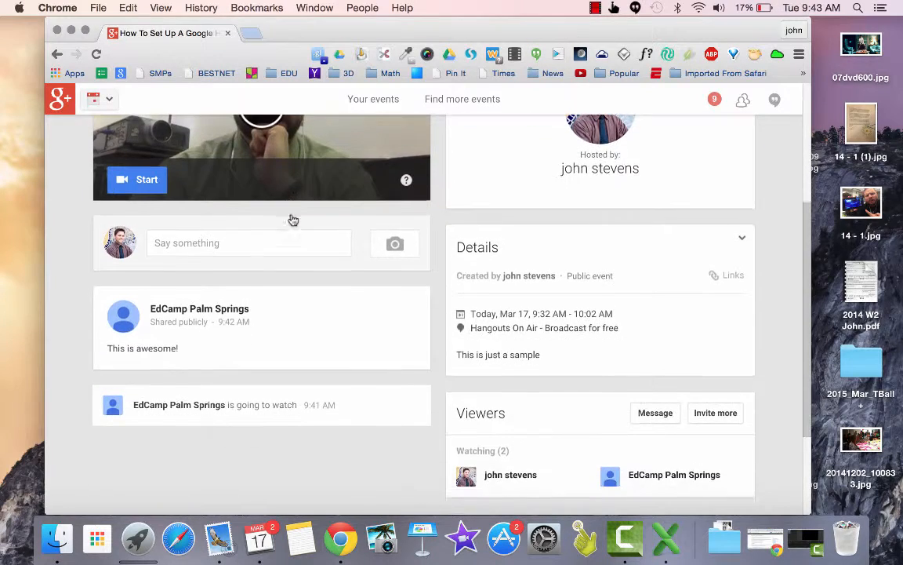
{"action": "scroll", "coordinate": [293, 219], "scroll_direction": "up", "scroll_amount": 6}
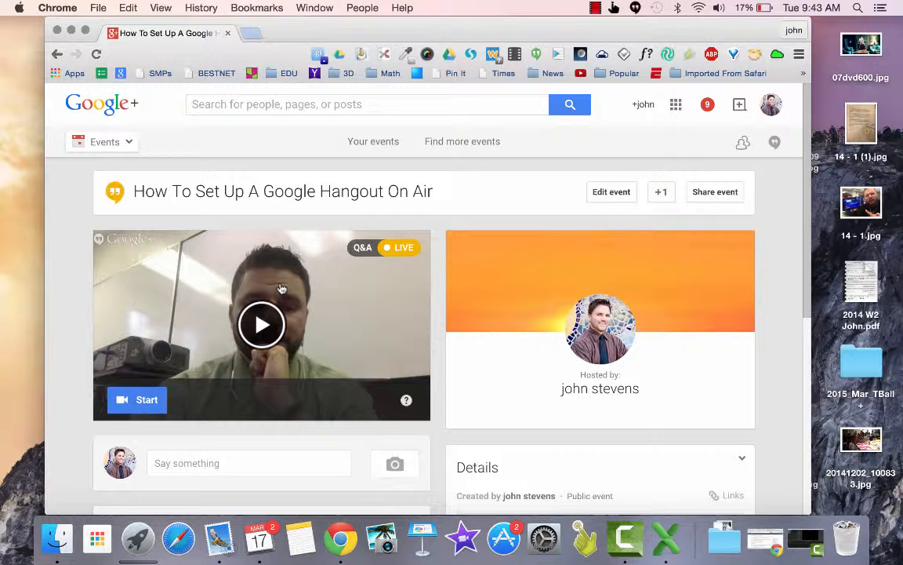
{"action": "left_click", "coordinate": [97, 55]}
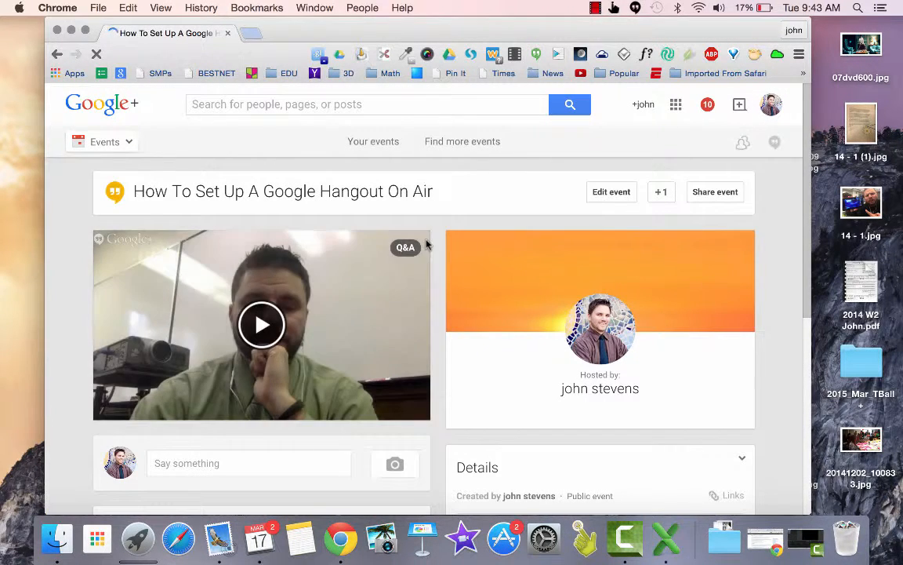
{"action": "scroll", "coordinate": [373, 293], "scroll_direction": "down", "scroll_amount": 2}
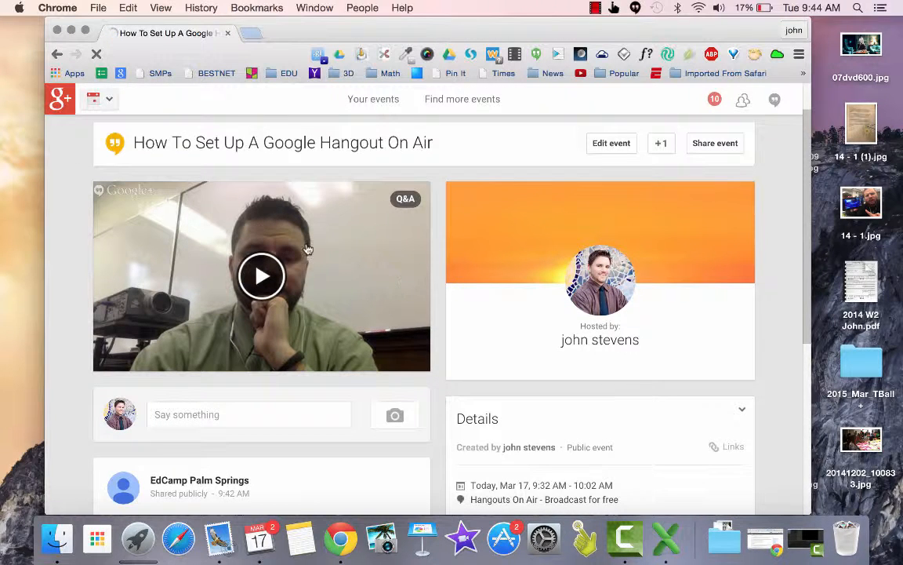
{"action": "scroll", "coordinate": [314, 247], "scroll_direction": "down", "scroll_amount": 2}
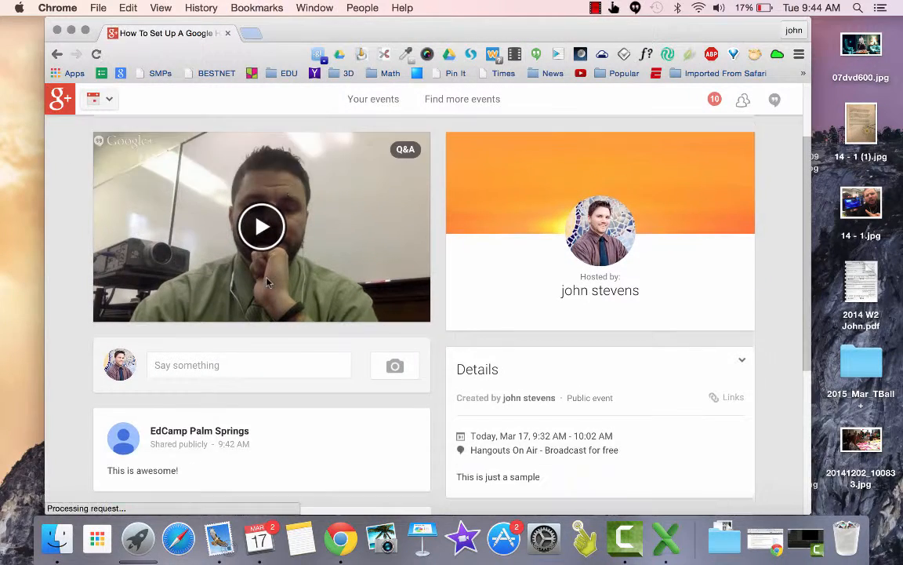
Play the recorded broadcast from the event page and rate moments of it with a thumbs up and a thumbs down.
{"action": "left_click", "coordinate": [288, 237]}
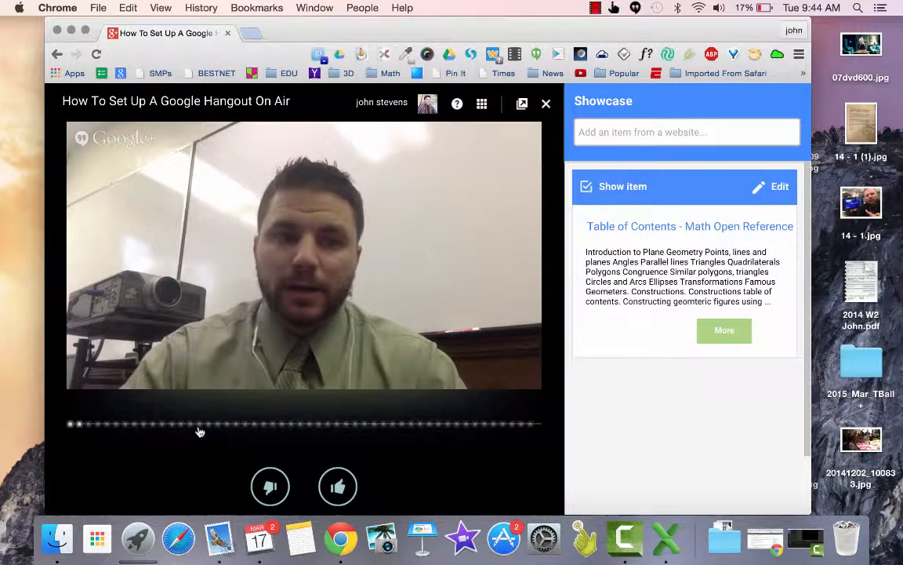
{"action": "left_click", "coordinate": [336, 488]}
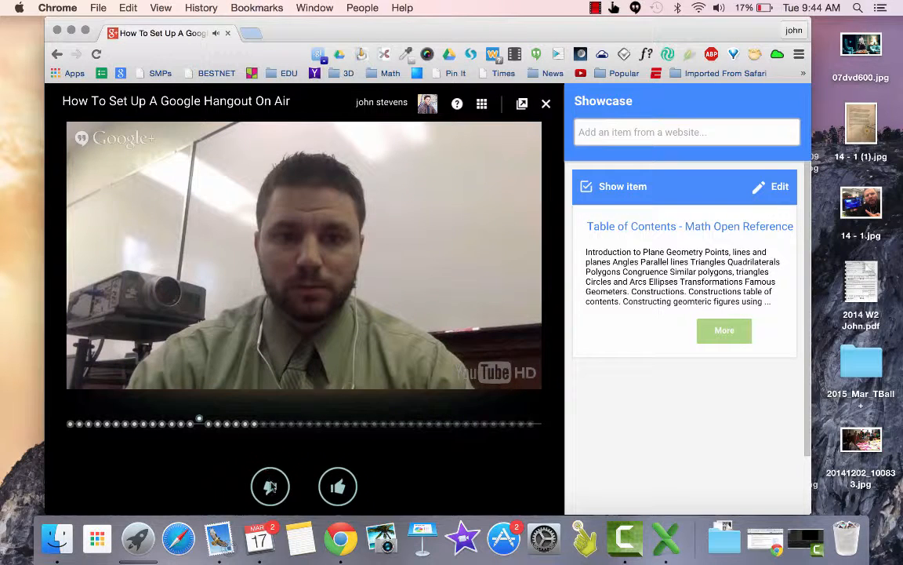
{"action": "left_click", "coordinate": [271, 488]}
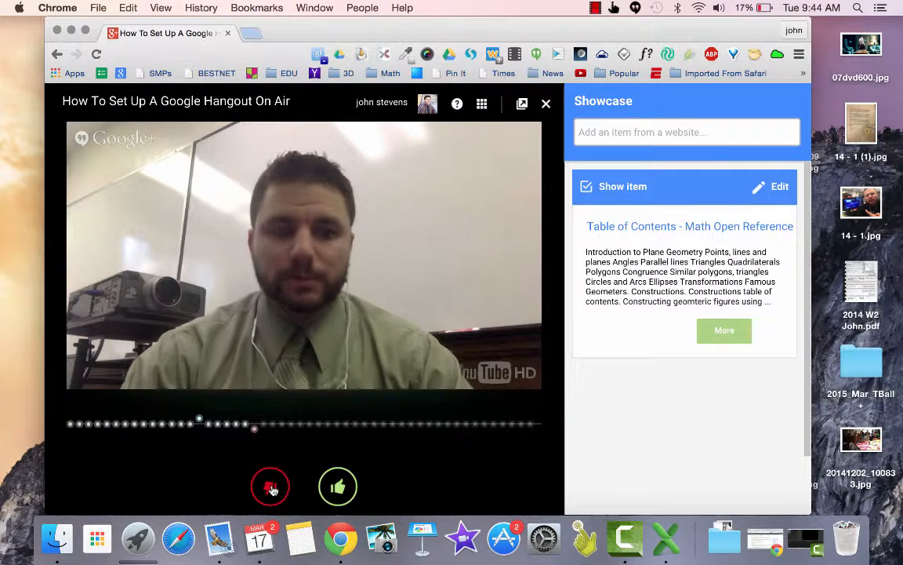
{"action": "mouse_move", "coordinate": [81, 379]}
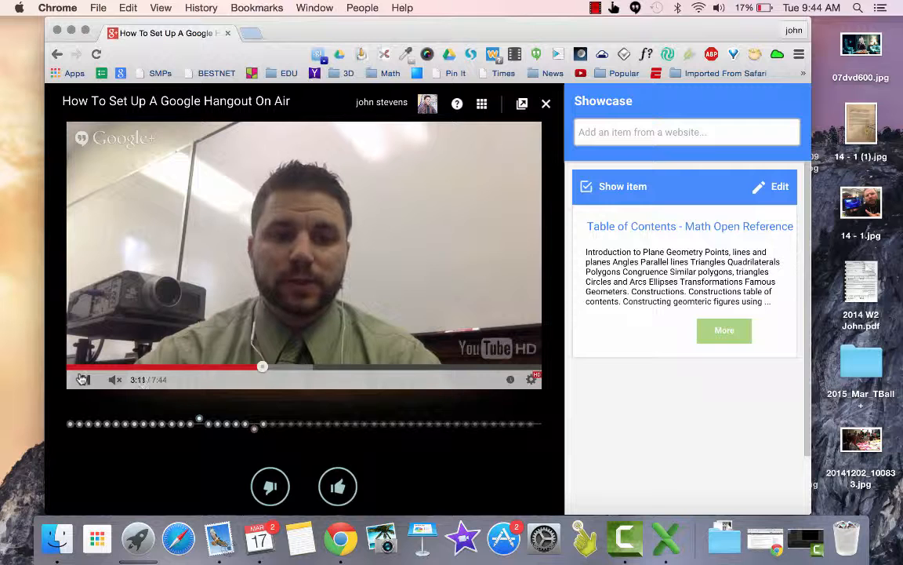